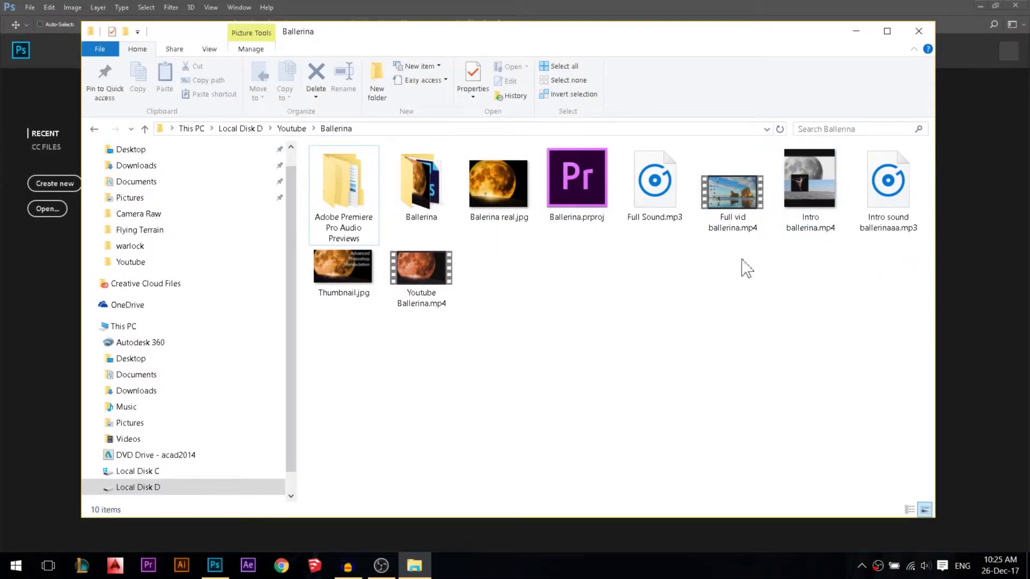
# - Drag Balerina real.jpg from Explorer into Photoshop, minimize Explorer and fit the photo on screen
pyautogui.moveTo(498, 185); pyautogui.dragTo(67, 311)
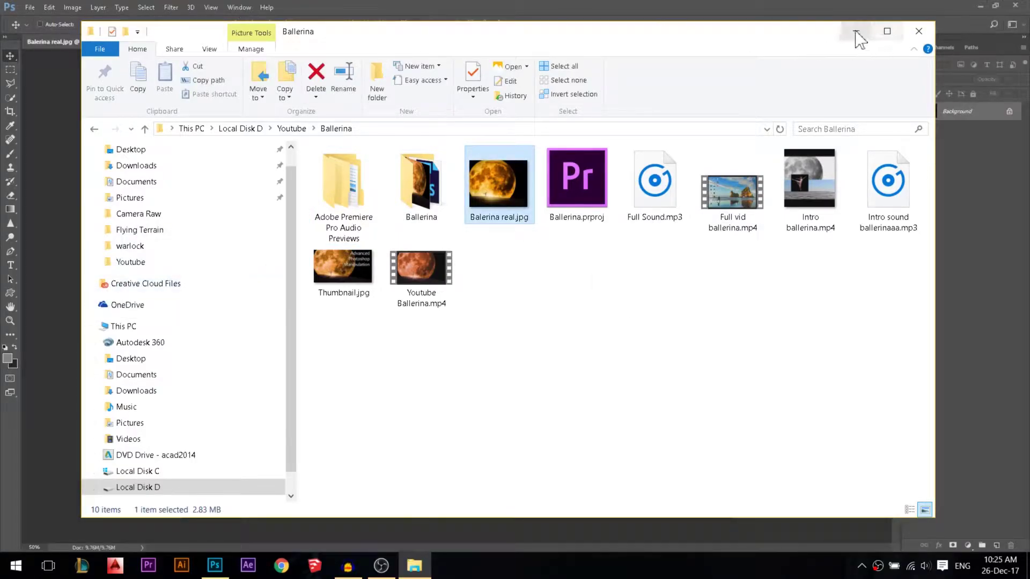
pyautogui.click(856, 30)
pyautogui.hotkey('ctrl', '0')
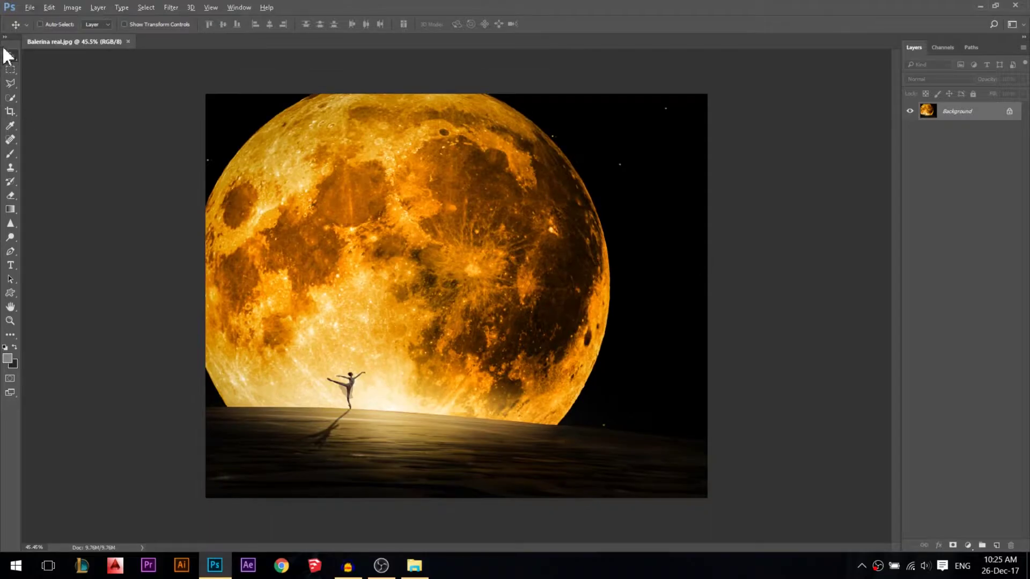
# - Zoom back to 50%, try the Crop tool and return to Move, then open Image Size
pyautogui.hotkey('ctrl', '+')
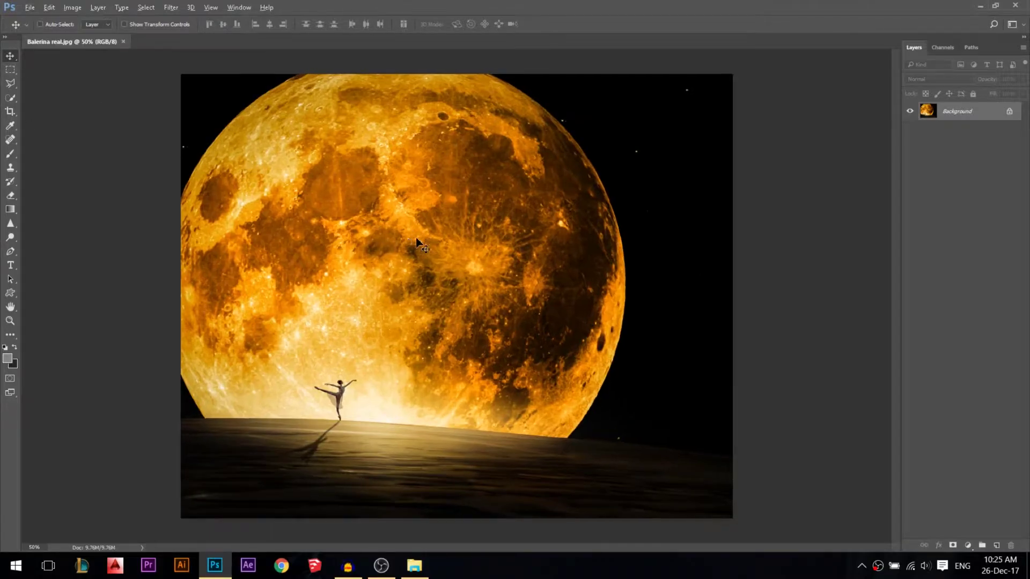
pyautogui.click(10, 112)
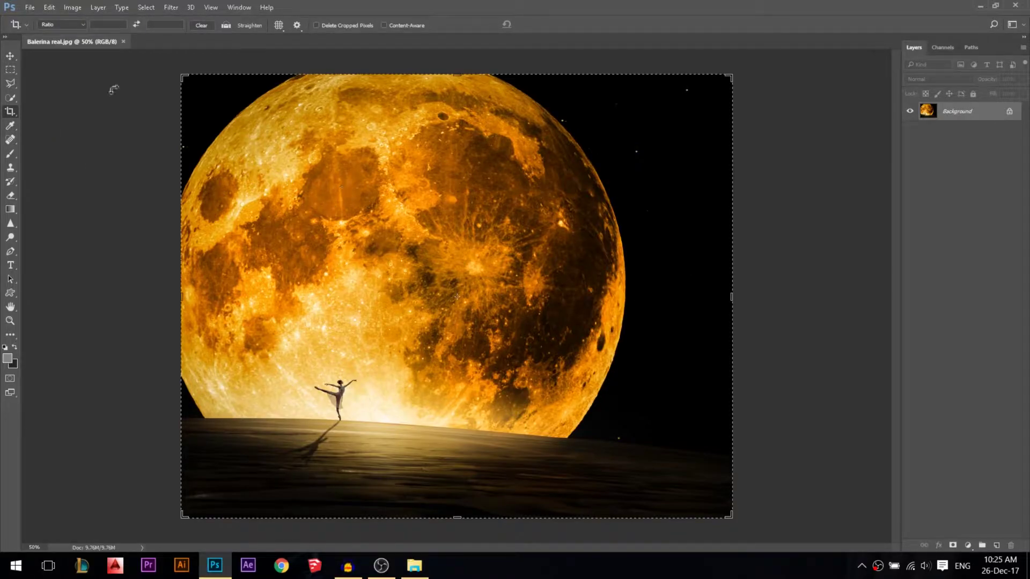
pyautogui.click(12, 56)
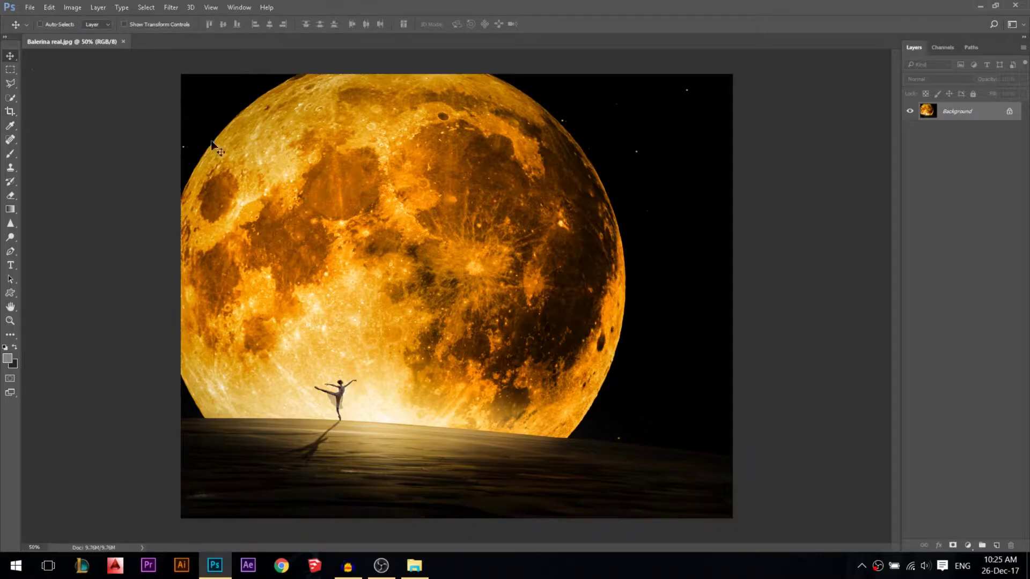
pyautogui.scroll(-1, 558, 230)
pyautogui.scroll(1, 558, 229)
pyautogui.click(74, 9)
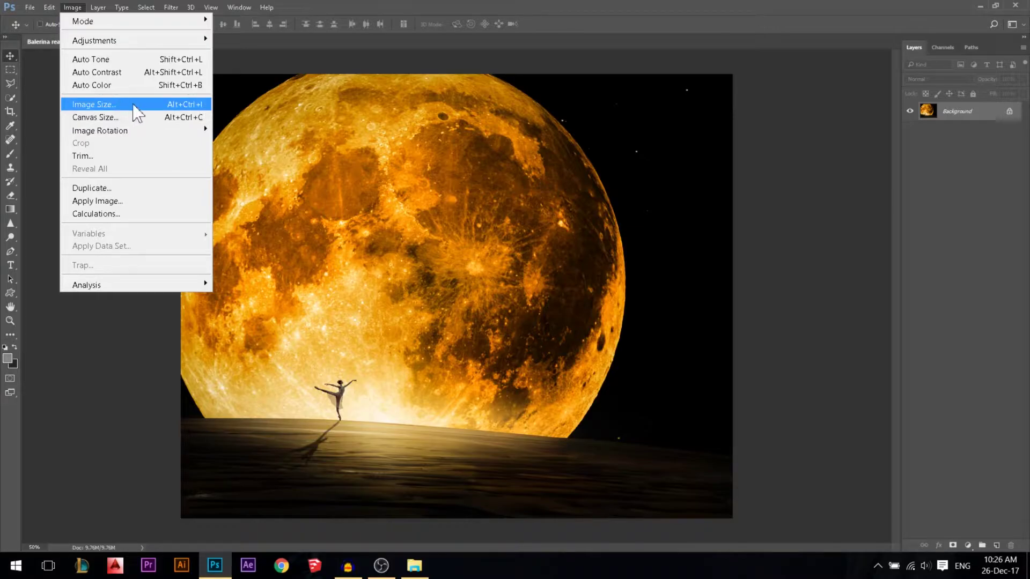
pyautogui.click(132, 103)
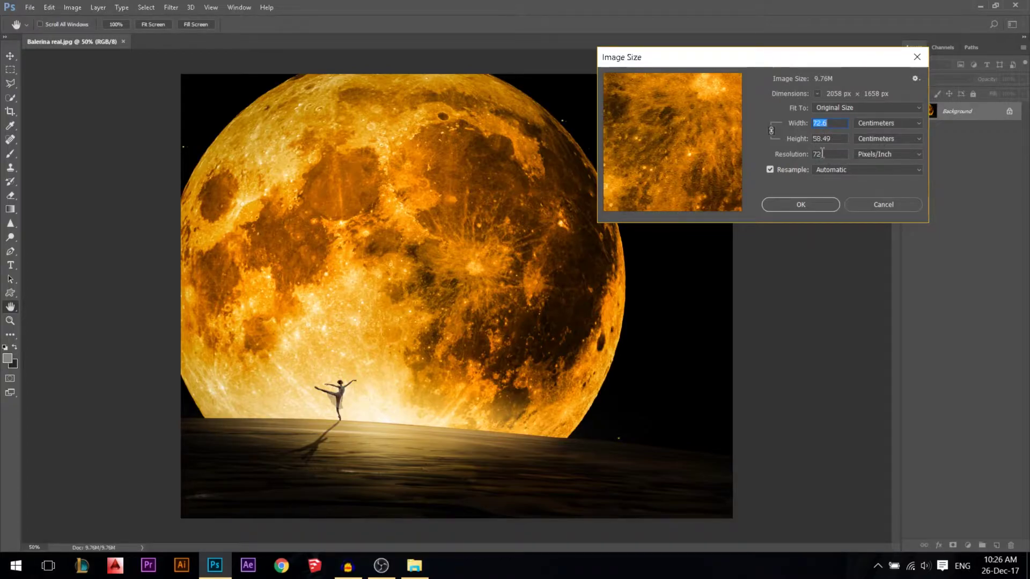
# - Cancel Image Size, then review and cancel Canvas Size, keeping the 72.6 × 58.49 cm size
pyautogui.click(891, 205)
pyautogui.click(70, 7)
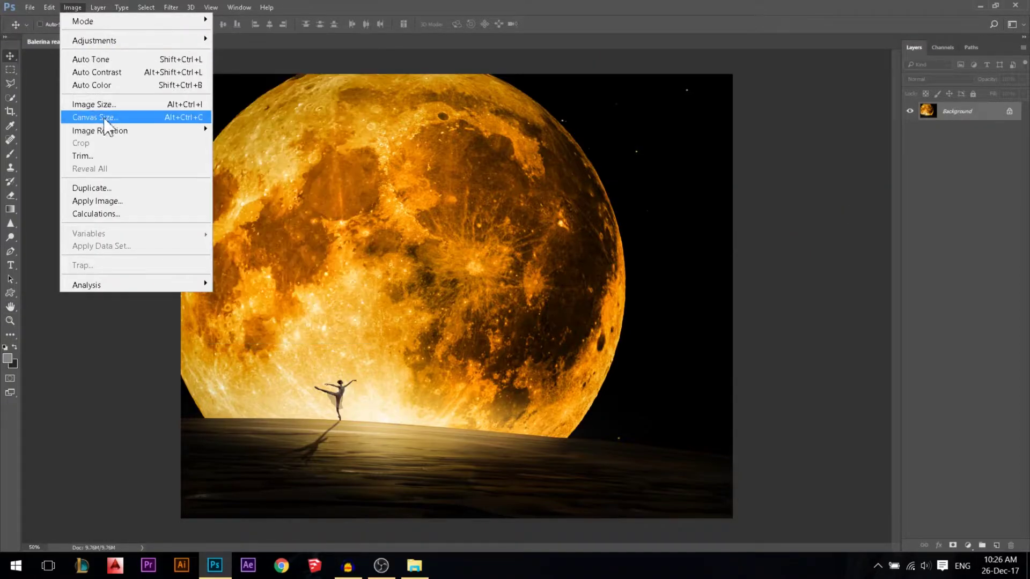
pyautogui.click(107, 118)
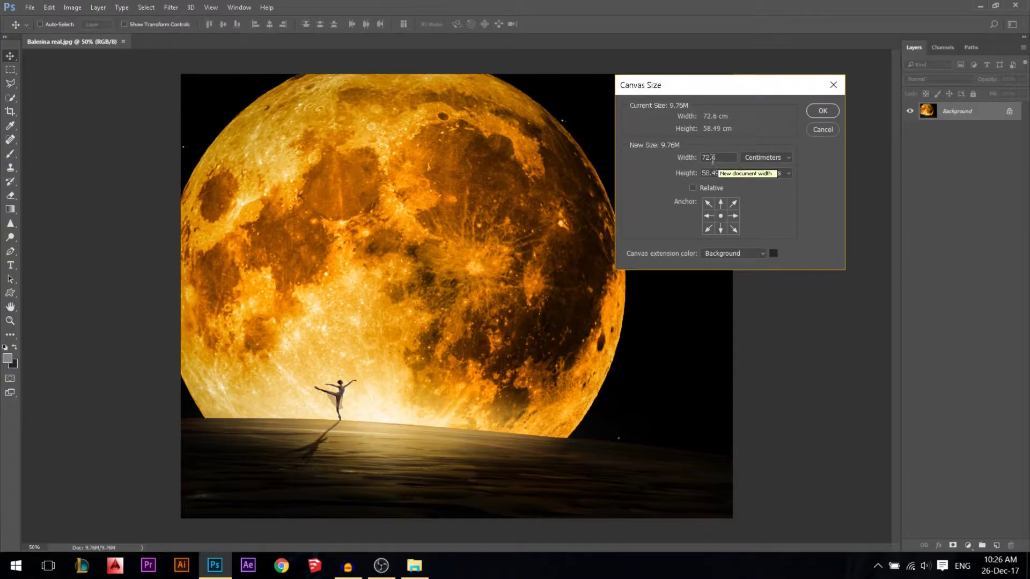
pyautogui.click(819, 130)
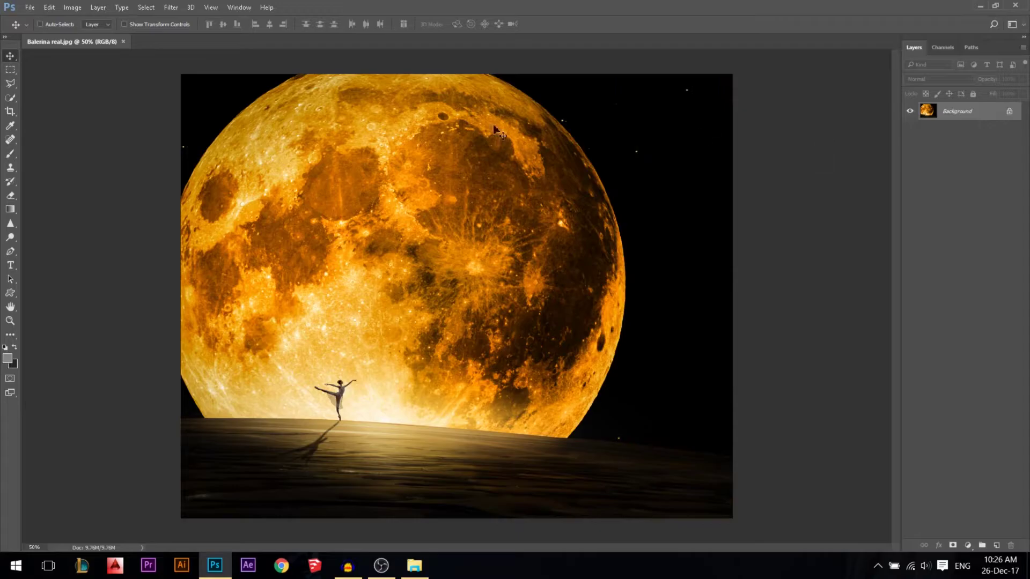
pyautogui.click(72, 8)
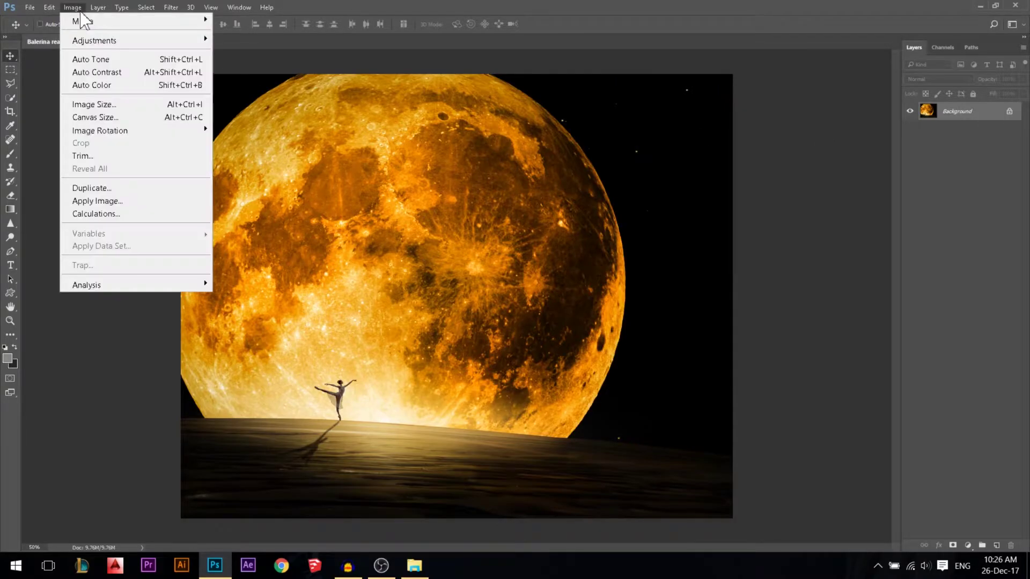
# - In Image Size, unlink proportions, try trial widths of 44.2 and 43.6 cm, then cancel
pyautogui.click(114, 105)
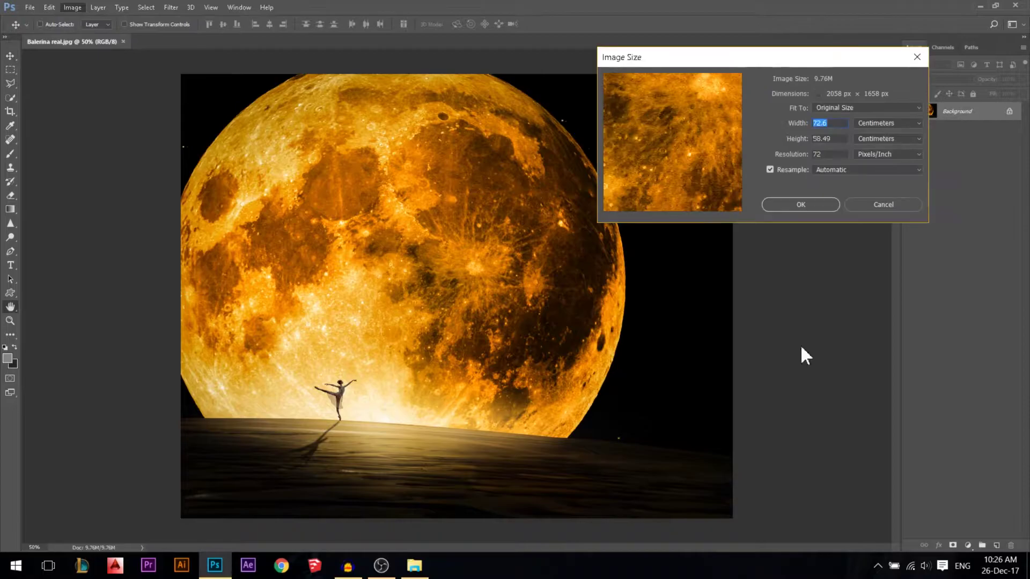
pyautogui.click(771, 131)
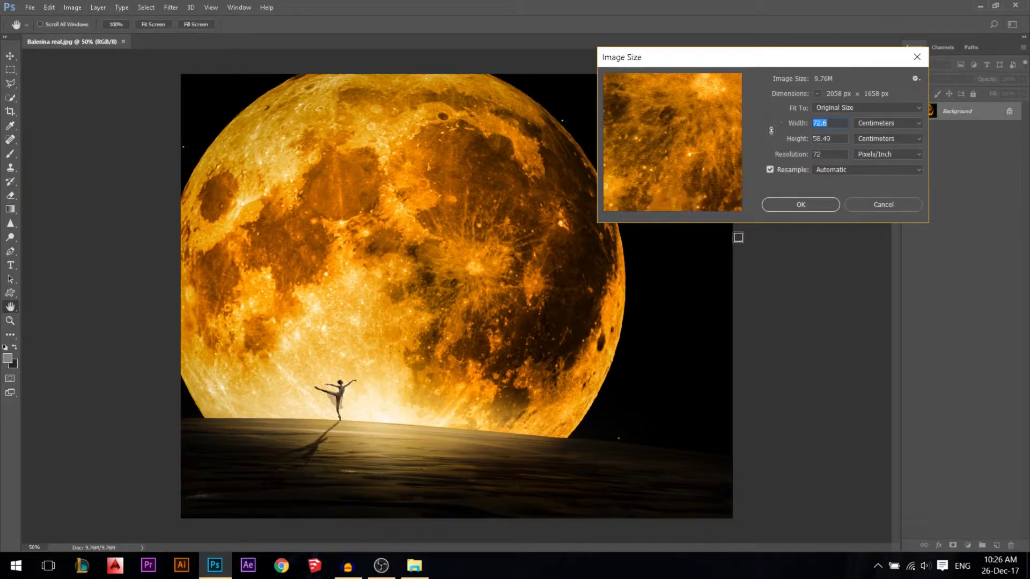
pyautogui.write('63.5')
pyautogui.moveTo(758, 130); pyautogui.dragTo(652, 130)
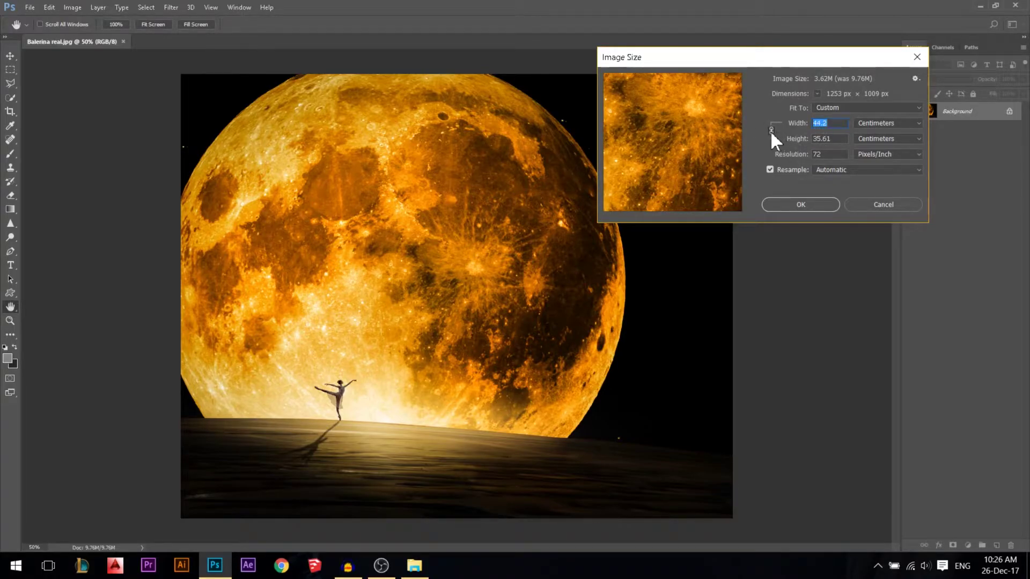
pyautogui.moveTo(803, 125); pyautogui.dragTo(744, 129)
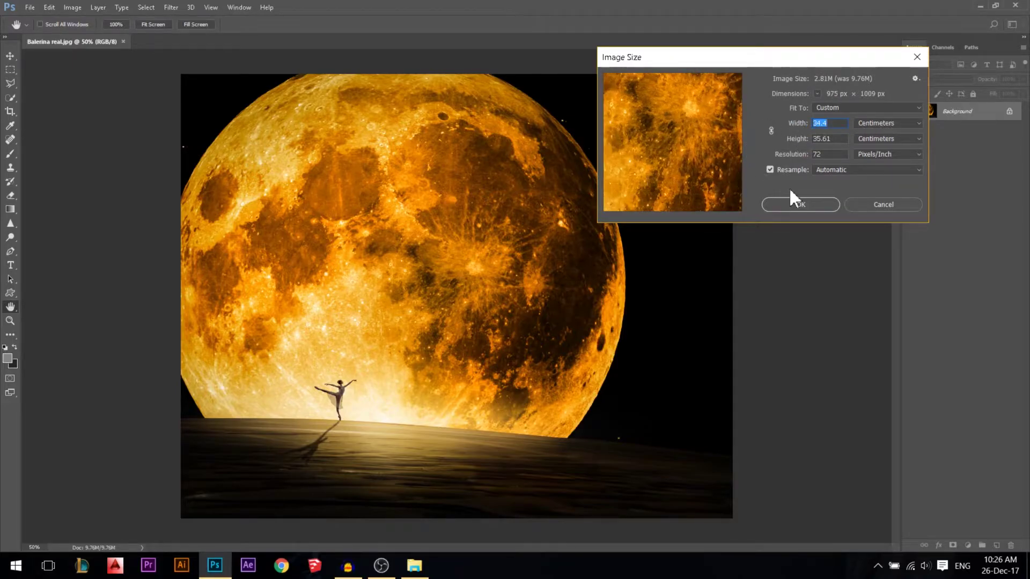
pyautogui.click(883, 204)
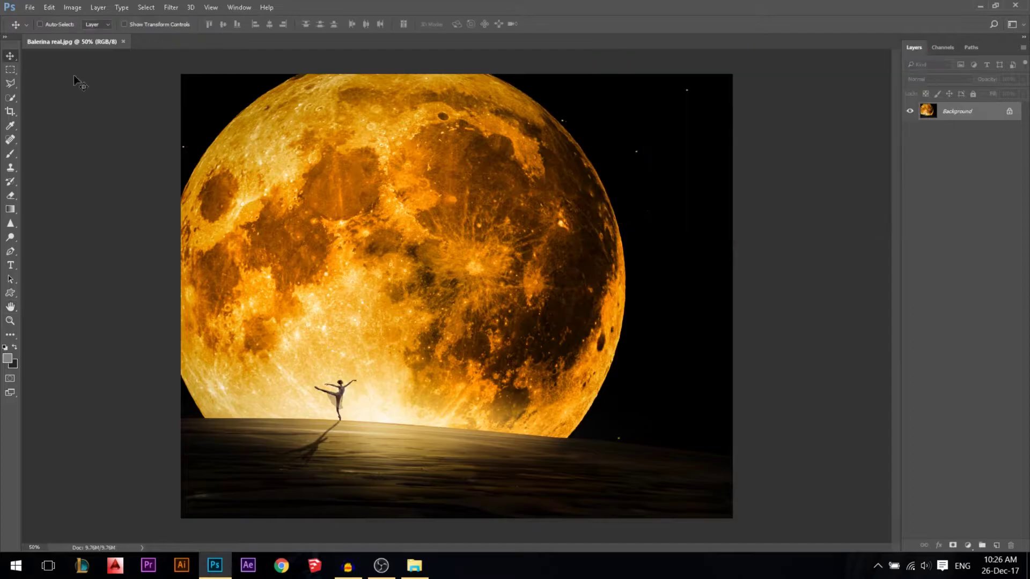
# - Resize the photo to 60 cm wide with proportions unlinked, keeping the 58.49 cm height
pyautogui.click(73, 7)
pyautogui.click(169, 117)
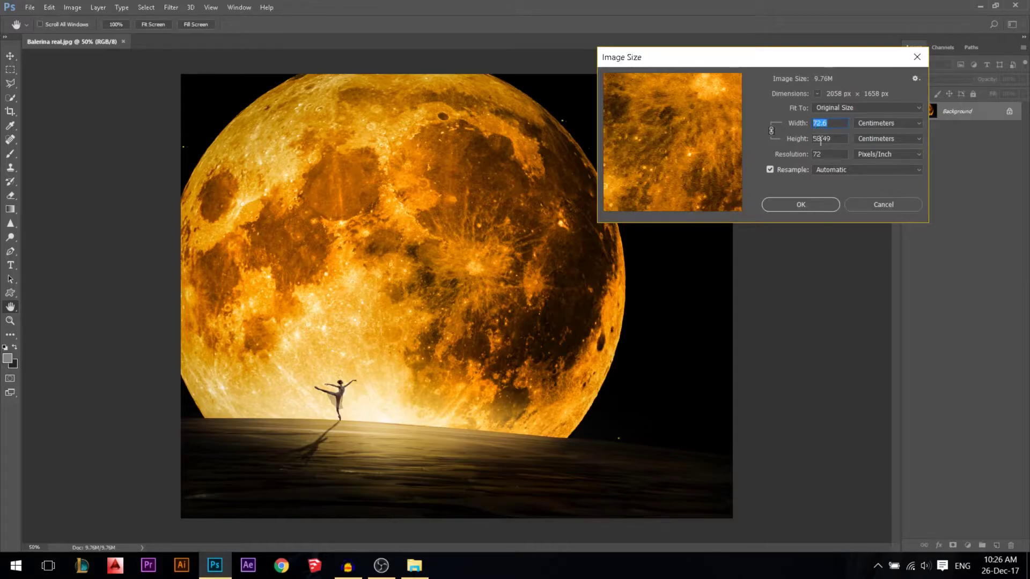
pyautogui.click(772, 131)
pyautogui.write('60')
pyautogui.click(786, 204)
pyautogui.press('v')
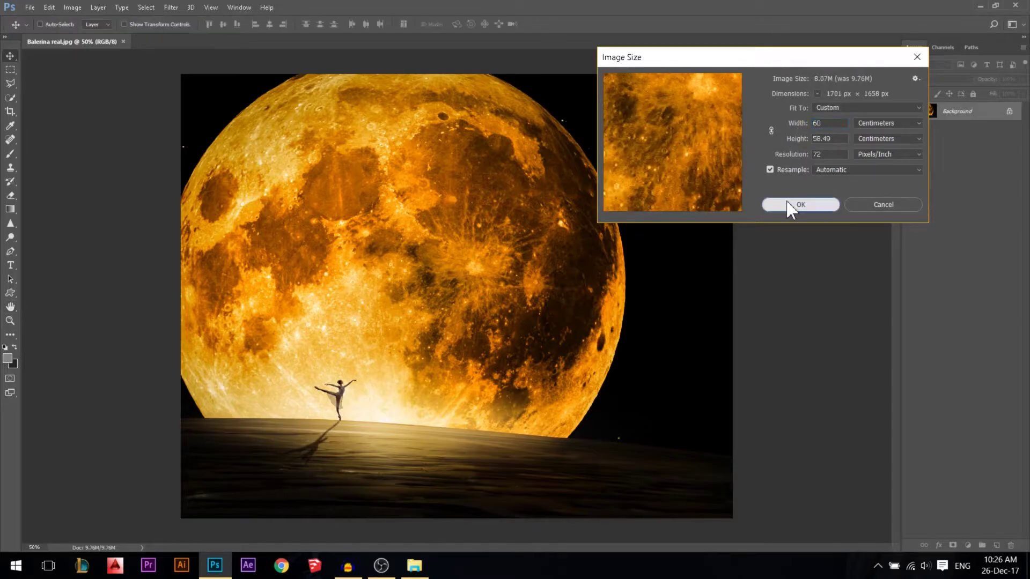
# - Toggle undo and redo to compare the 60 cm resize with the original
pyautogui.hotkey('ctrl', 'z')
pyautogui.hotkey('ctrl', 'z')
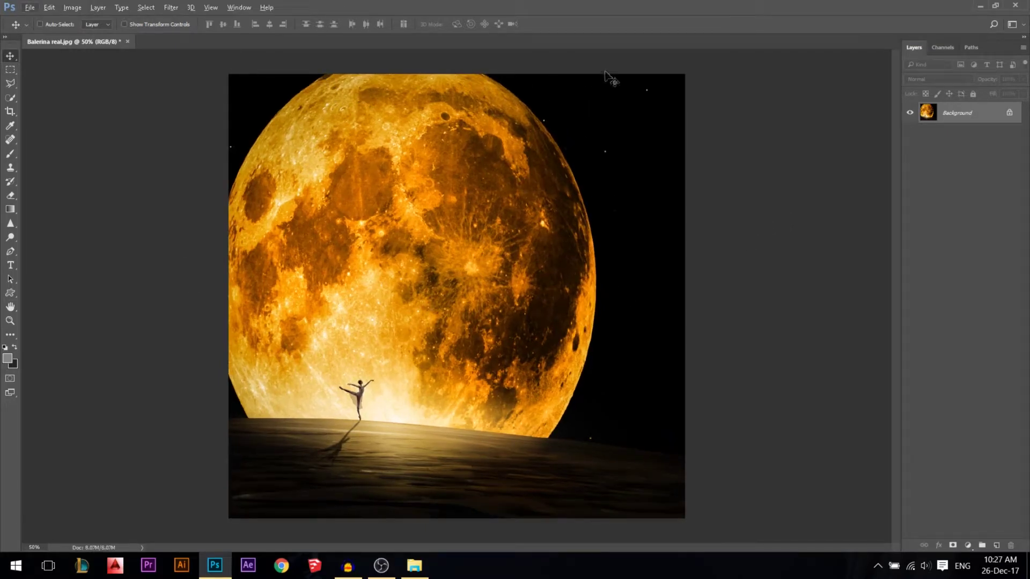
pyautogui.press('ctrl')
pyautogui.hotkey('ctrl', 'z')
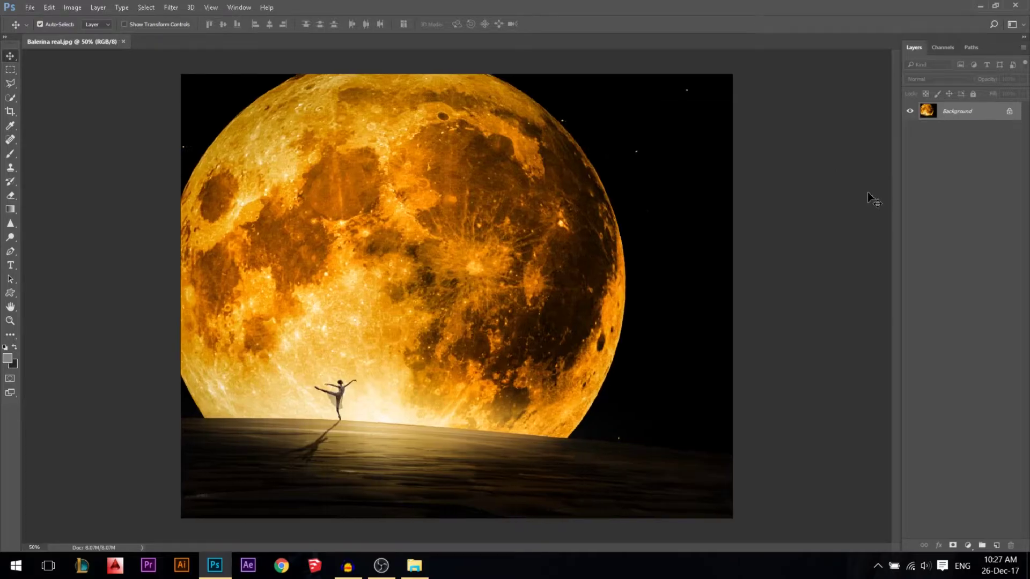
pyautogui.hotkey('ctrl', 'z')
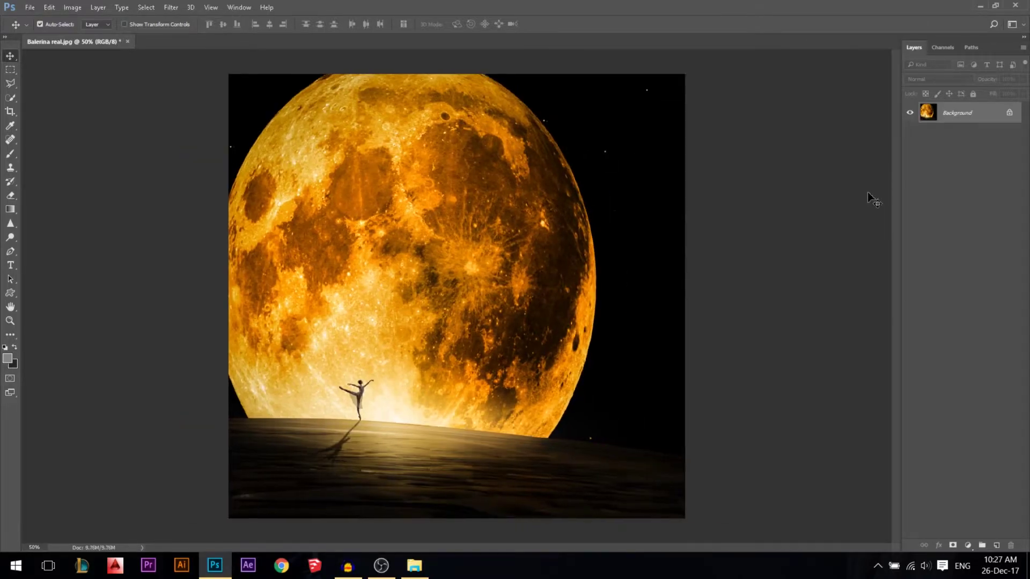
# - Revert the resize, then try clipping the canvas to 60 cm wide and undo it
pyautogui.hotkey('ctrl', 'z')
pyautogui.hotkey('ctrl', 'z')
pyautogui.press('ctrl')
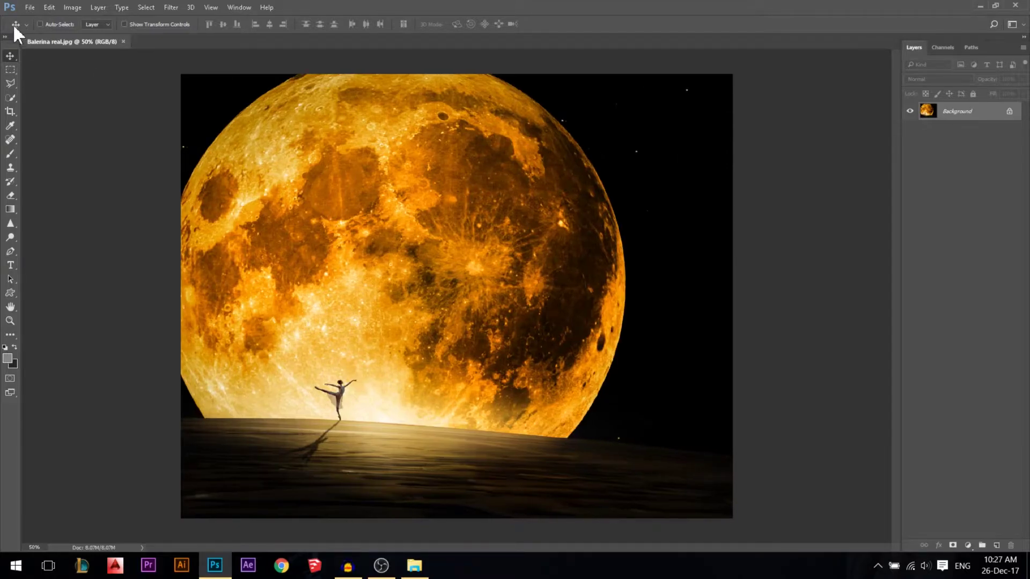
pyautogui.click(72, 7)
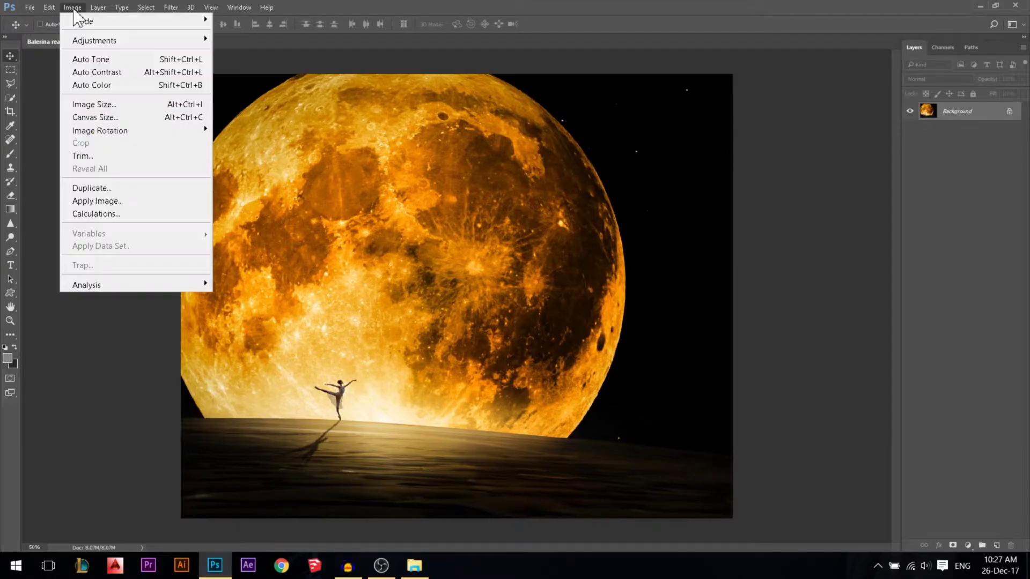
pyautogui.click(107, 117)
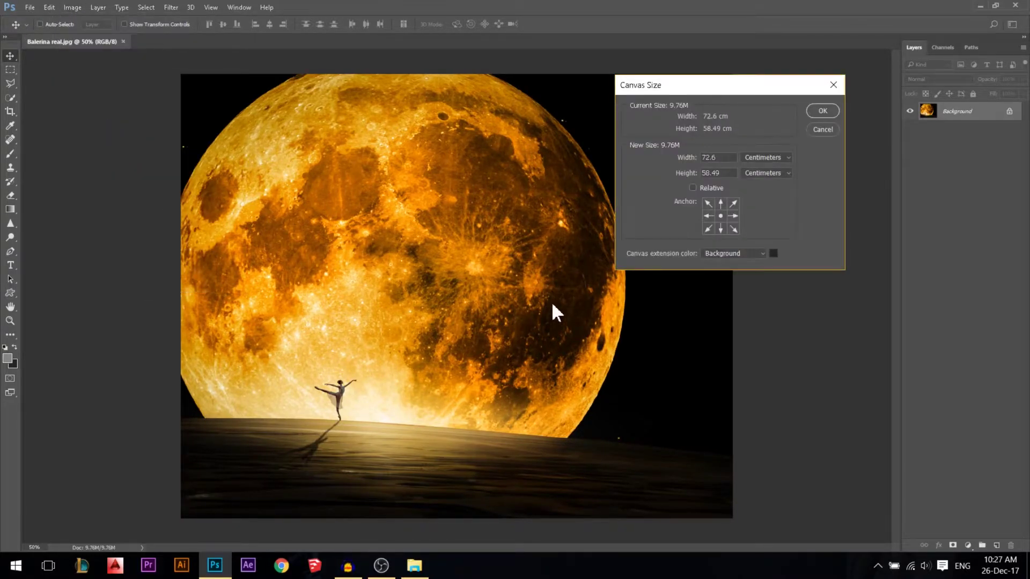
pyautogui.moveTo(722, 159); pyautogui.dragTo(700, 161)
pyautogui.write('60')
pyautogui.press('Return')
pyautogui.click(492, 214)
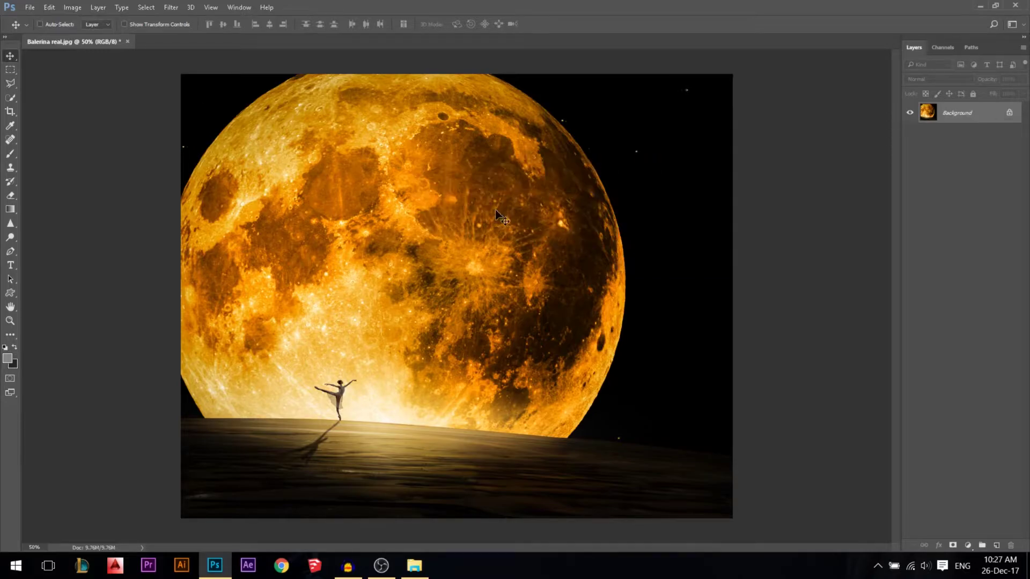
pyautogui.hotkey('ctrl', 'z')
pyautogui.hotkey('ctrl', 'z')
pyautogui.hotkey('ctrl', 'z')
pyautogui.hotkey('ctrl', 'z')
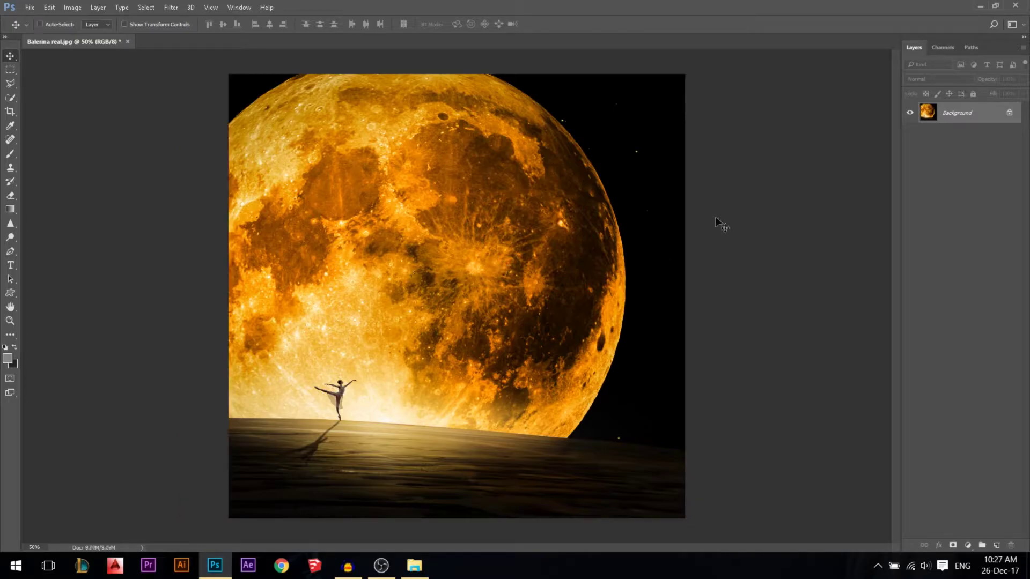
pyautogui.hotkey('ctrl', 'z')
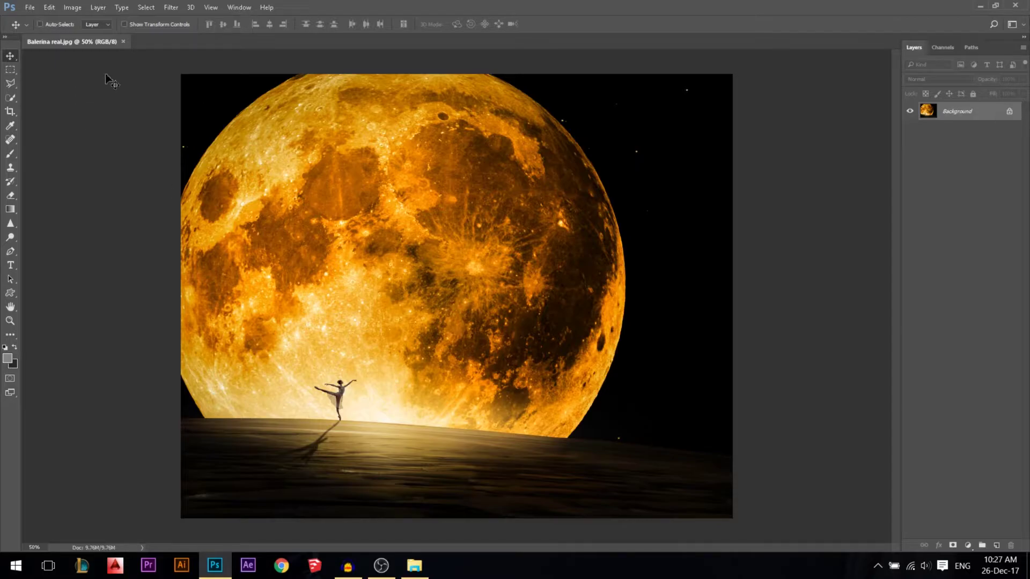
# - Clip the canvas to 60 cm wide anchored middle-right, then toggle undo to compare
pyautogui.click(72, 7)
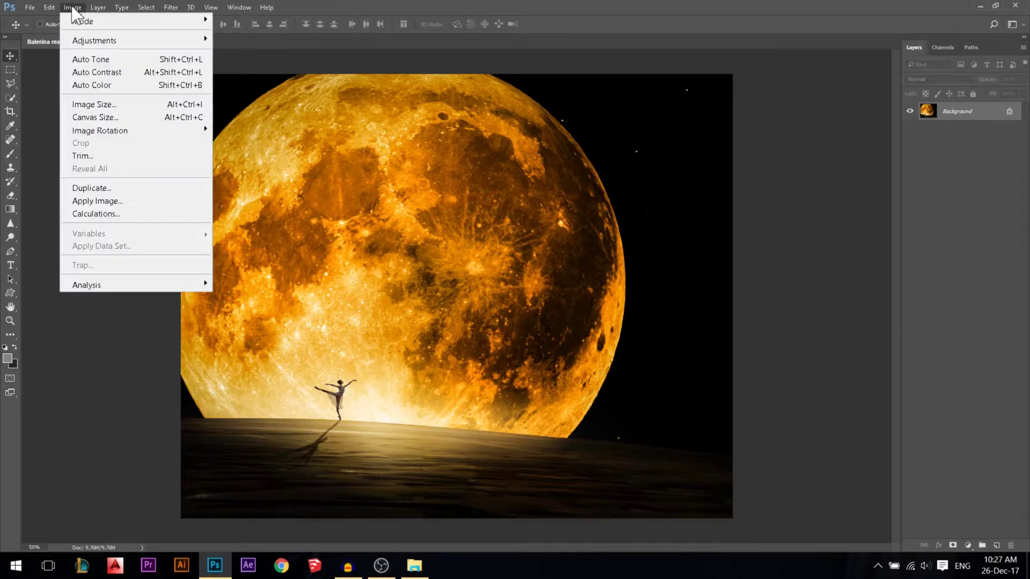
pyautogui.click(134, 118)
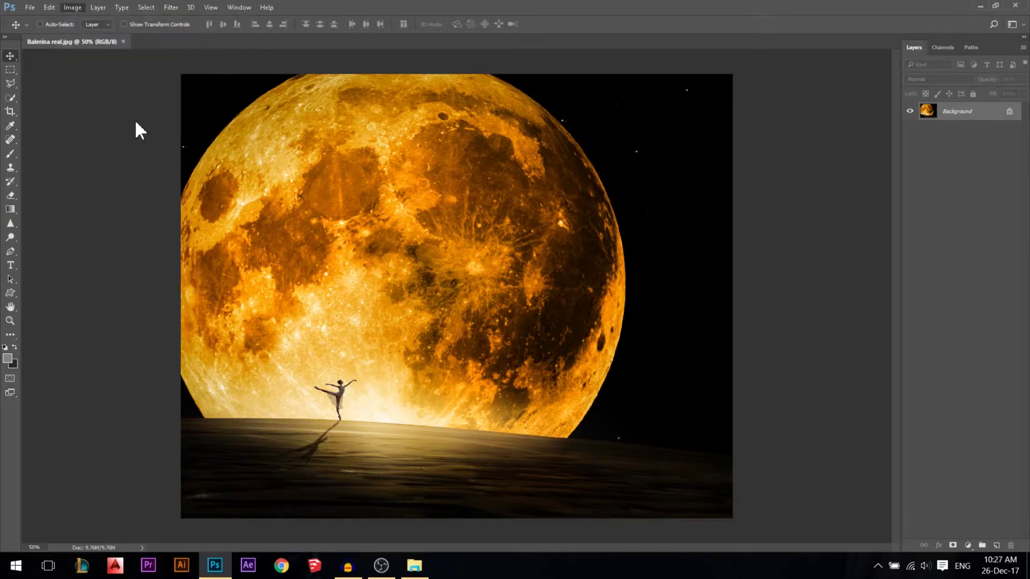
pyautogui.moveTo(729, 159); pyautogui.dragTo(703, 157)
pyautogui.write('60')
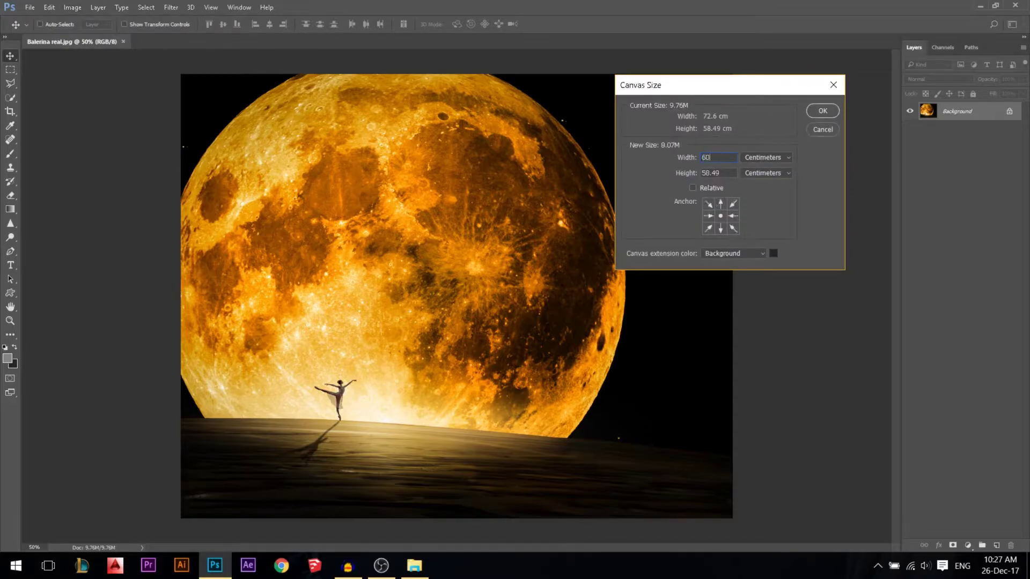
pyautogui.moveTo(708, 92); pyautogui.dragTo(823, 65)
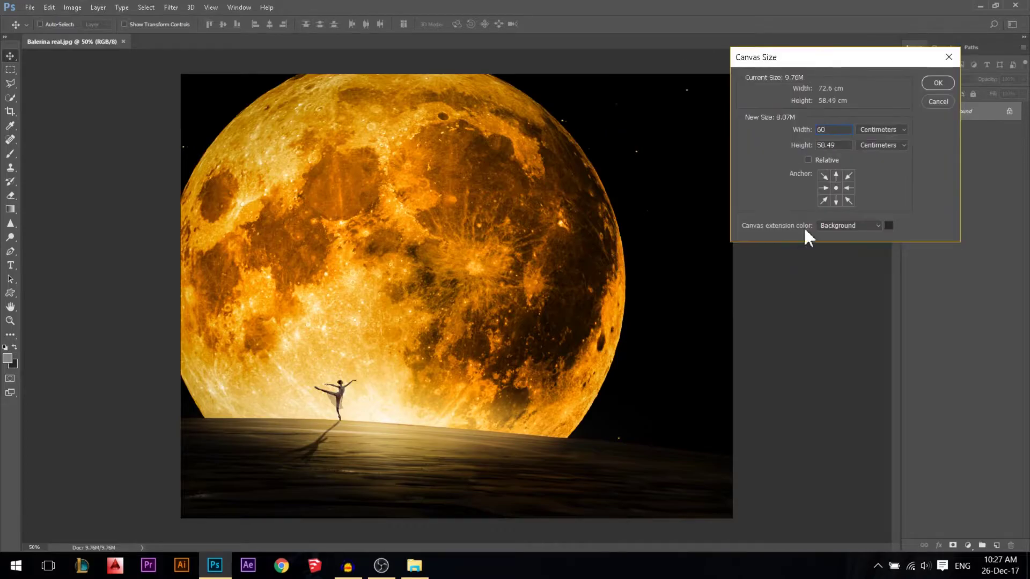
pyautogui.click(848, 188)
pyautogui.click(939, 84)
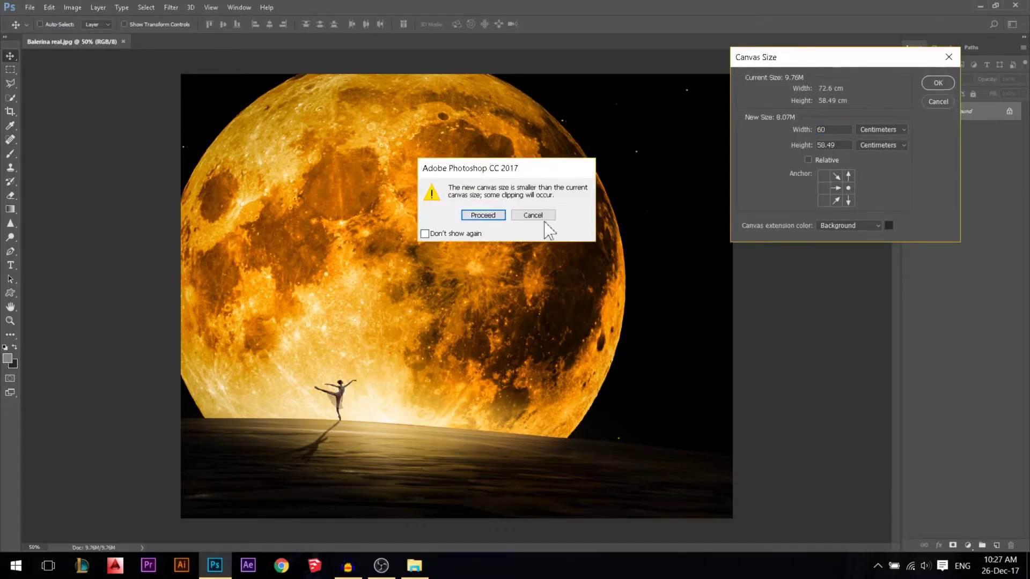
pyautogui.click(493, 215)
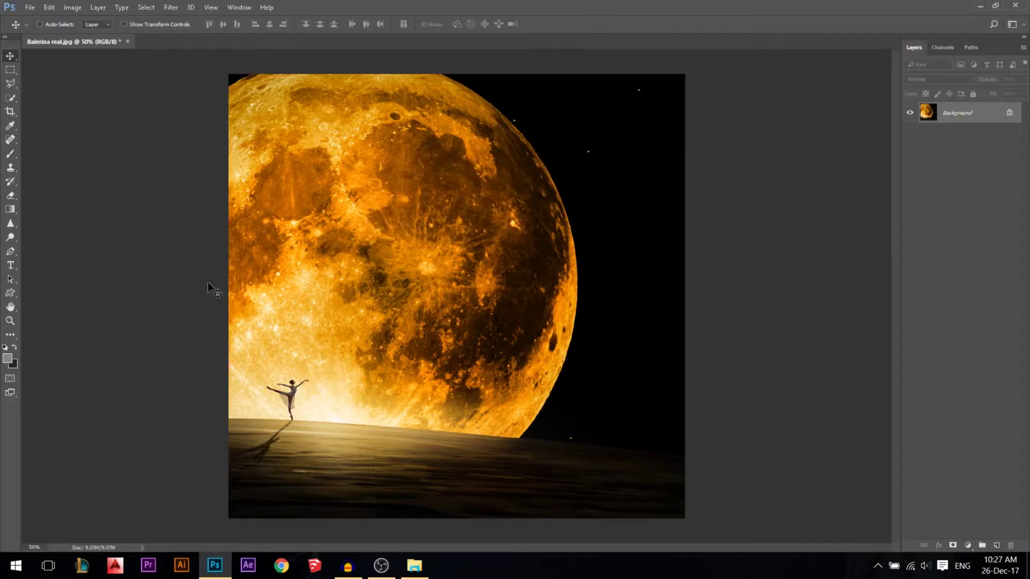
pyautogui.hotkey('ctrl', 'z')
pyautogui.hotkey('ctrl', 'z')
pyautogui.hotkey('ctrl', 'z')
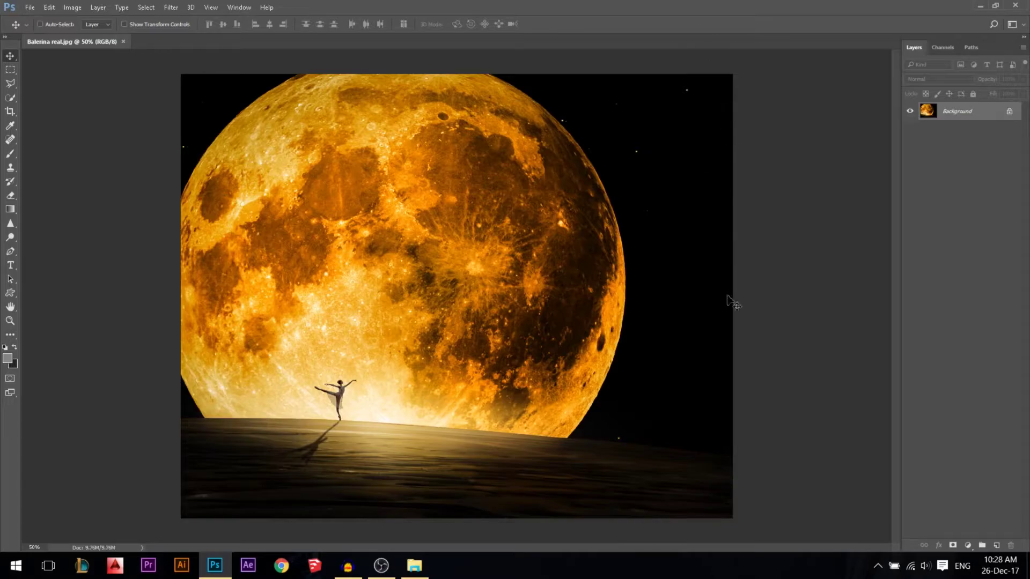
pyautogui.hotkey('ctrl', 'z')
pyautogui.hotkey('ctrl', 'z')
# - In Canvas Size, anchor top-left and enter a 120 cm width and 70 cm height
pyautogui.click(72, 7)
pyautogui.click(107, 117)
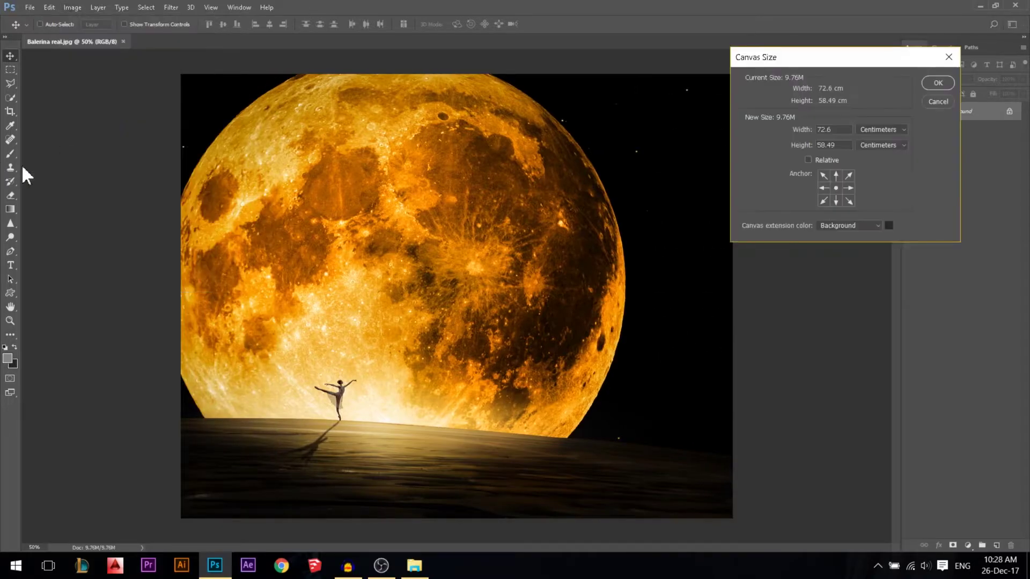
pyautogui.moveTo(838, 60); pyautogui.dragTo(812, 46)
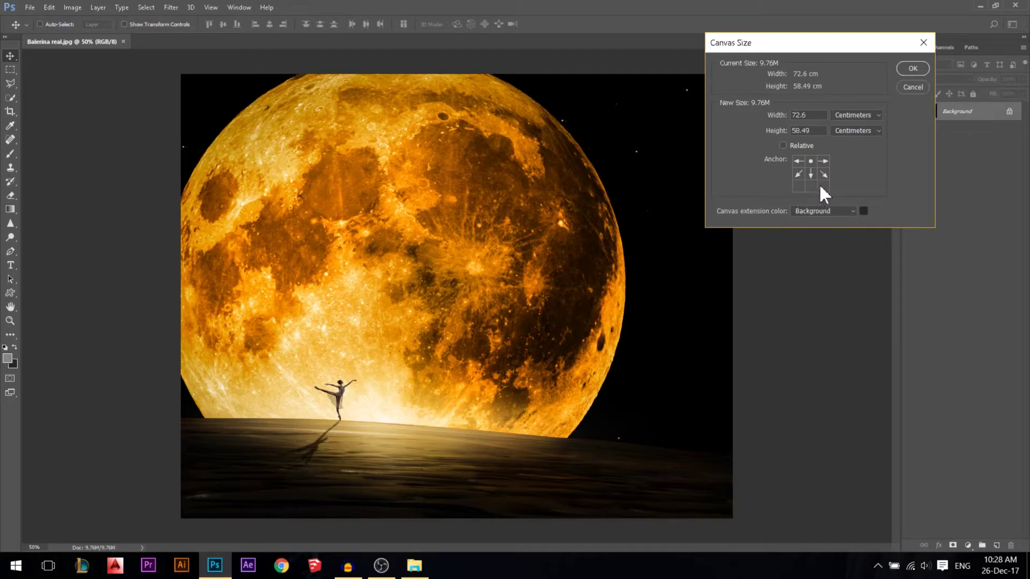
pyautogui.click(797, 161)
pyautogui.doubleClick(800, 132)
pyautogui.write('70')
pyautogui.moveTo(813, 117); pyautogui.dragTo(791, 117)
pyautogui.write('120')
# - Set the extension colour to custom cyan 00e2fd and apply the 120 × 70 cm extension
pyautogui.click(852, 211)
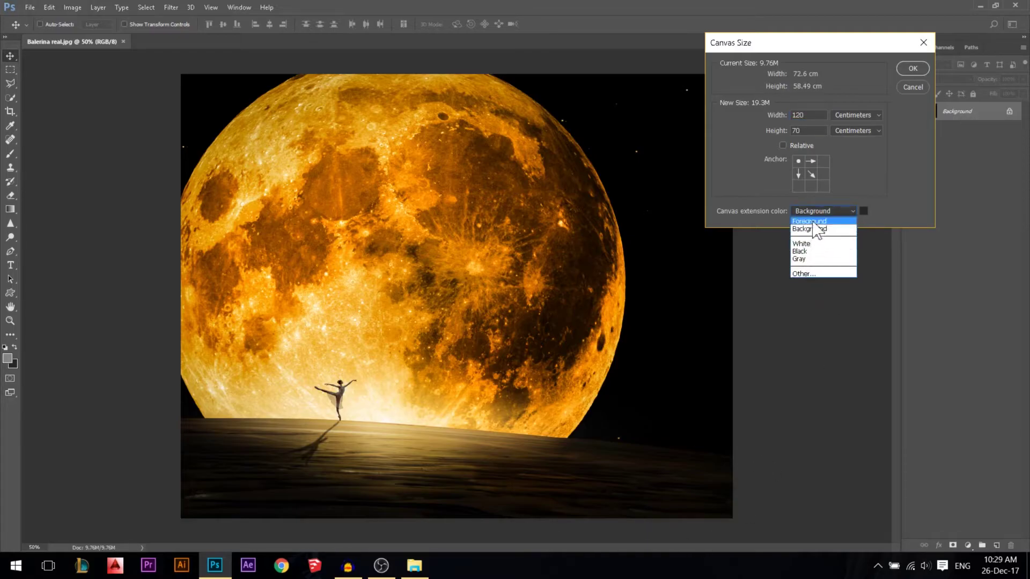
pyautogui.click(855, 210)
pyautogui.click(864, 211)
pyautogui.write('00e2fd')
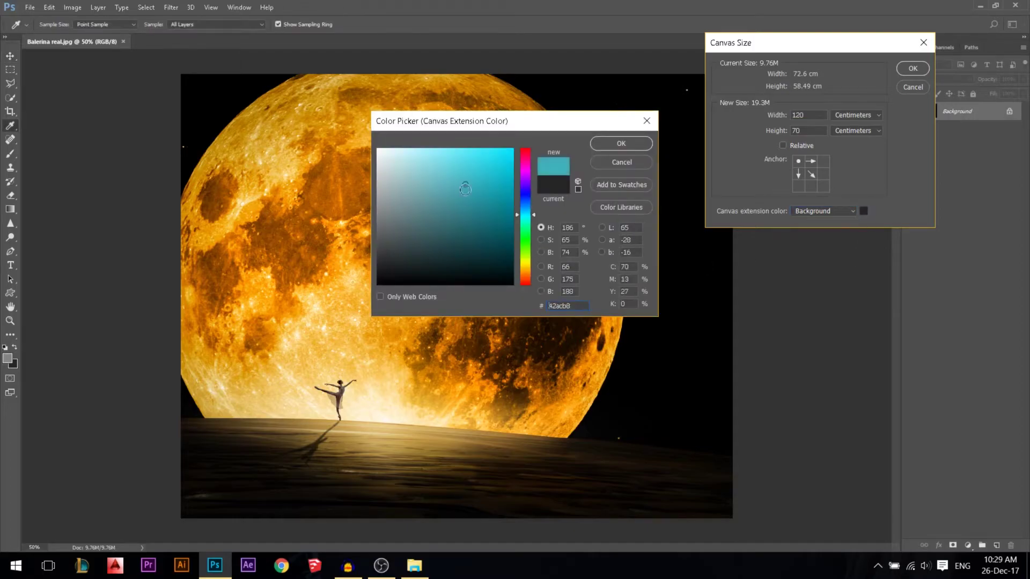
pyautogui.click(632, 139)
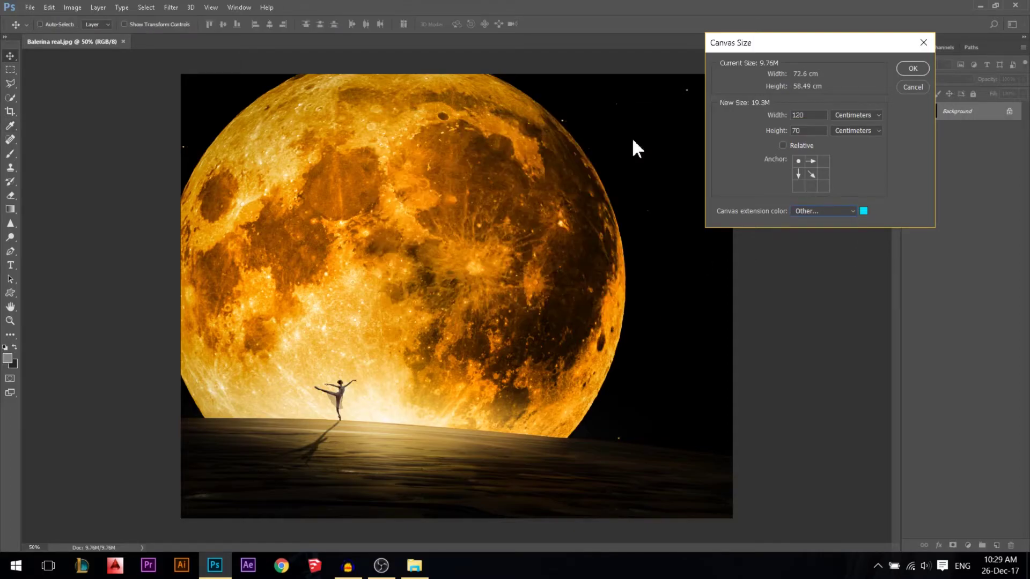
pyautogui.click(906, 68)
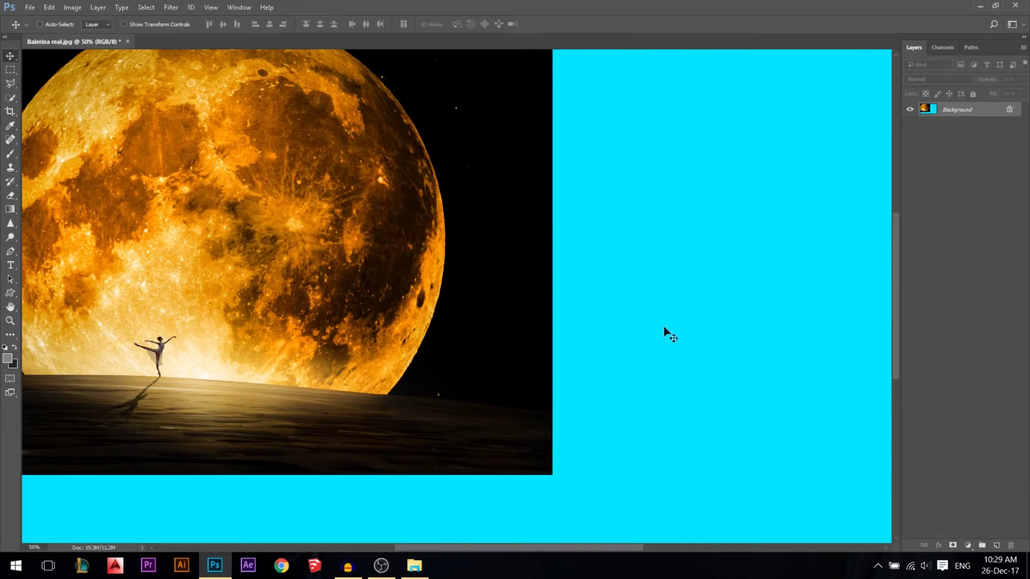
# - Undo the cyan canvas extension to restore the original size
pyautogui.scroll(-3, 675, 321)
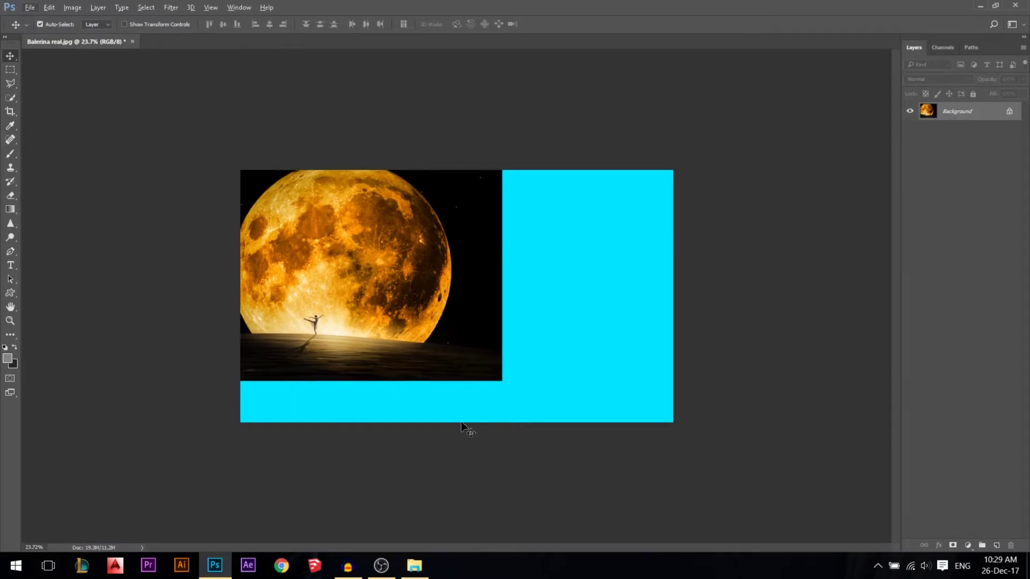
pyautogui.hotkey('ctrl', 'z')
pyautogui.scroll(4, 460, 413)
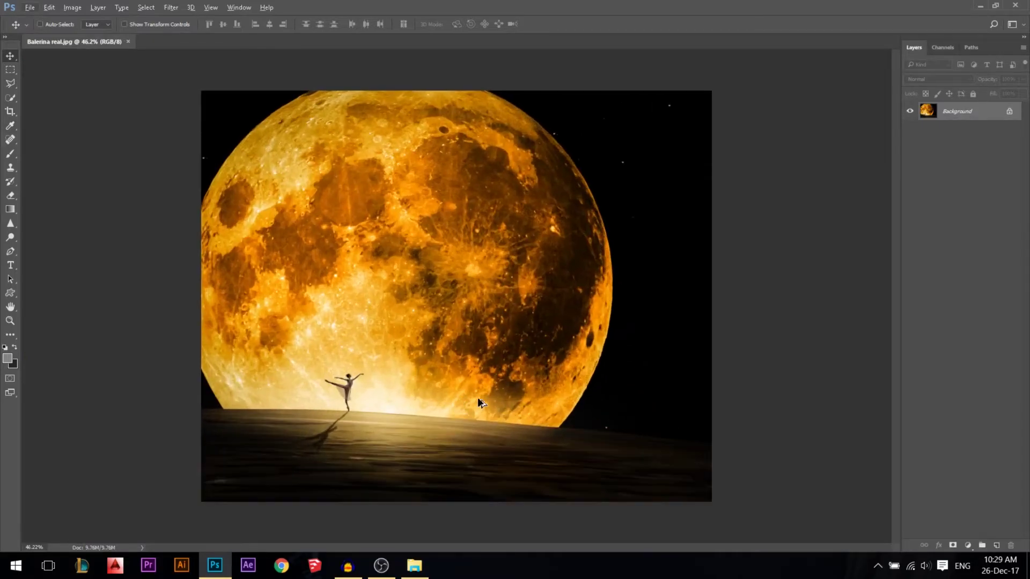
pyautogui.click(73, 6)
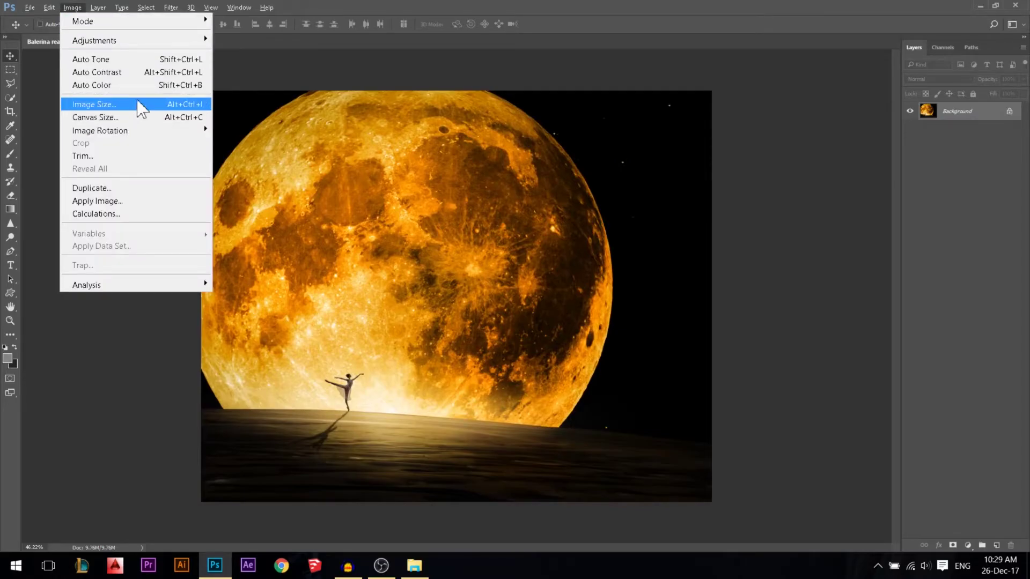
pyautogui.moveTo(139, 139)
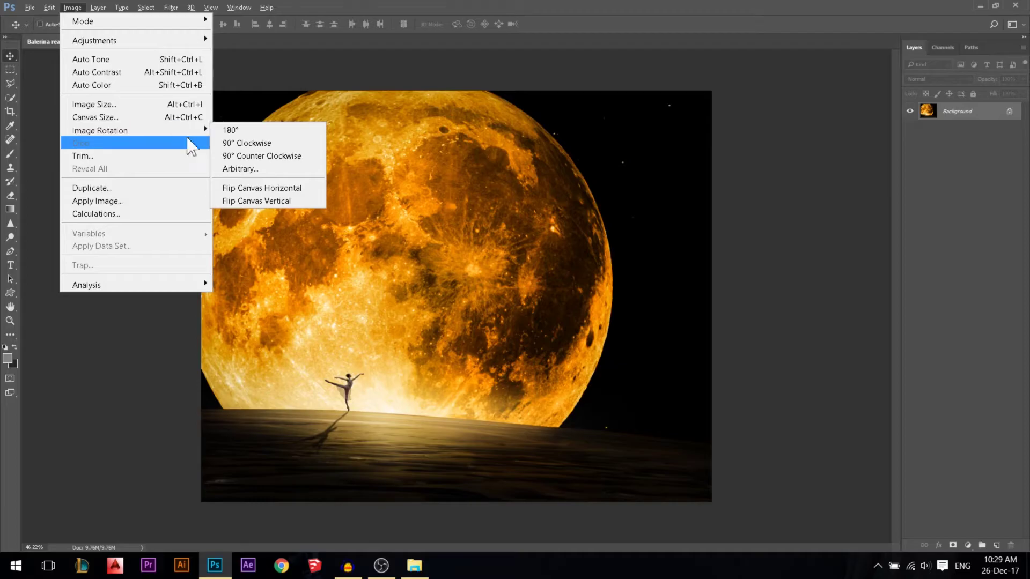
pyautogui.click(248, 143)
pyautogui.click(73, 7)
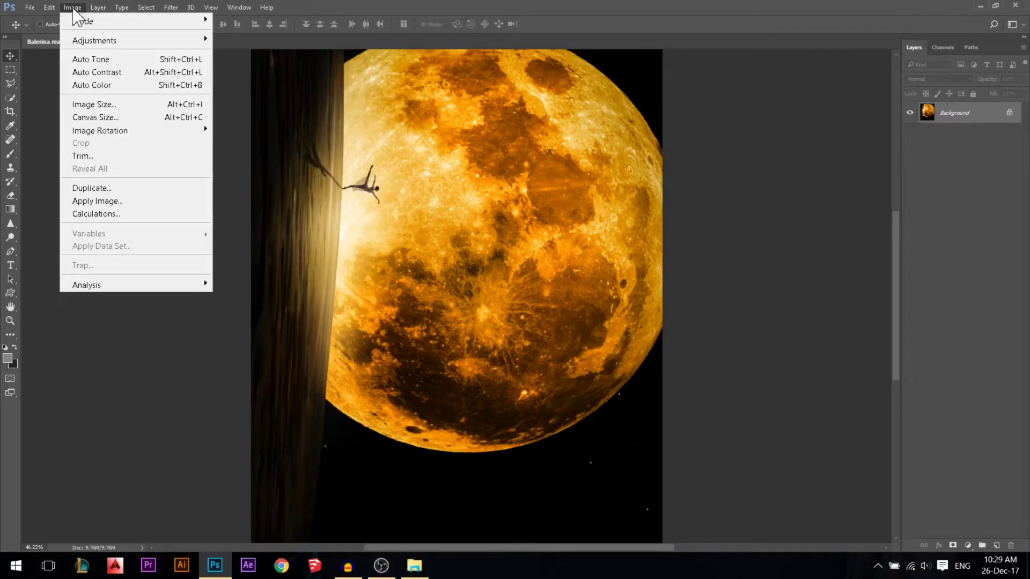
pyautogui.moveTo(121, 132)
pyautogui.click(248, 142)
pyautogui.click(73, 7)
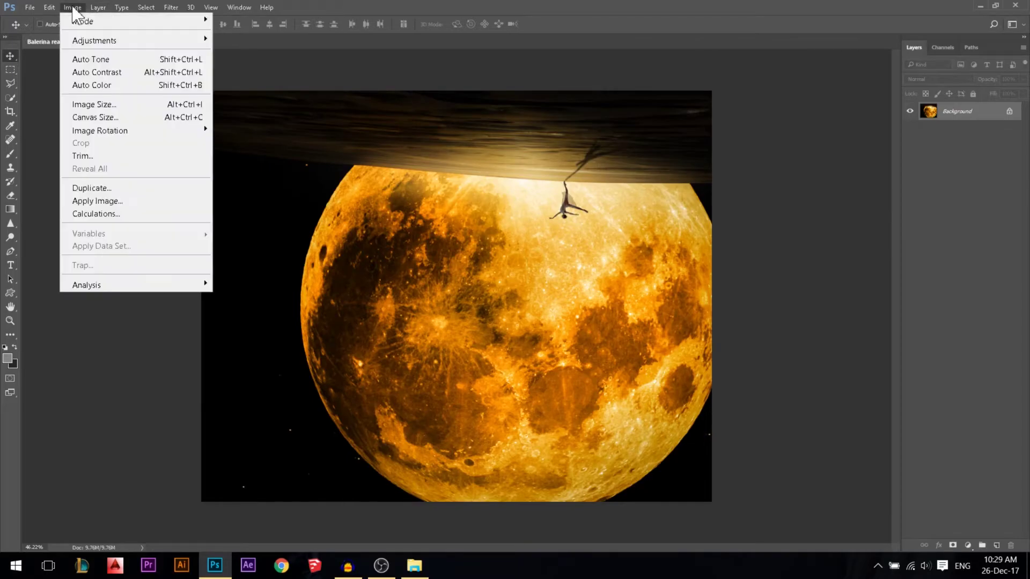
pyautogui.moveTo(179, 131)
pyautogui.click(248, 131)
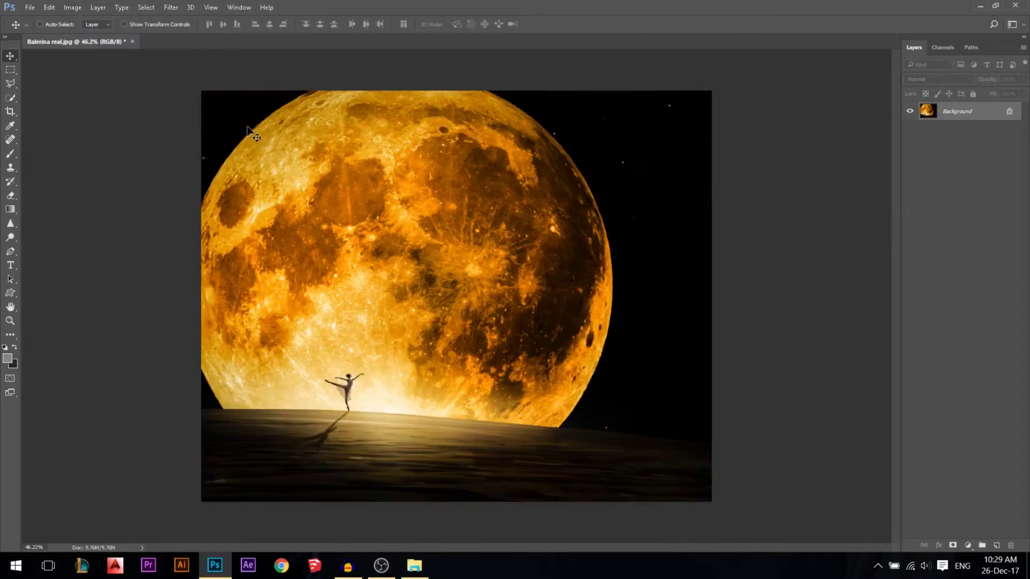
pyautogui.click(70, 8)
pyautogui.moveTo(107, 131)
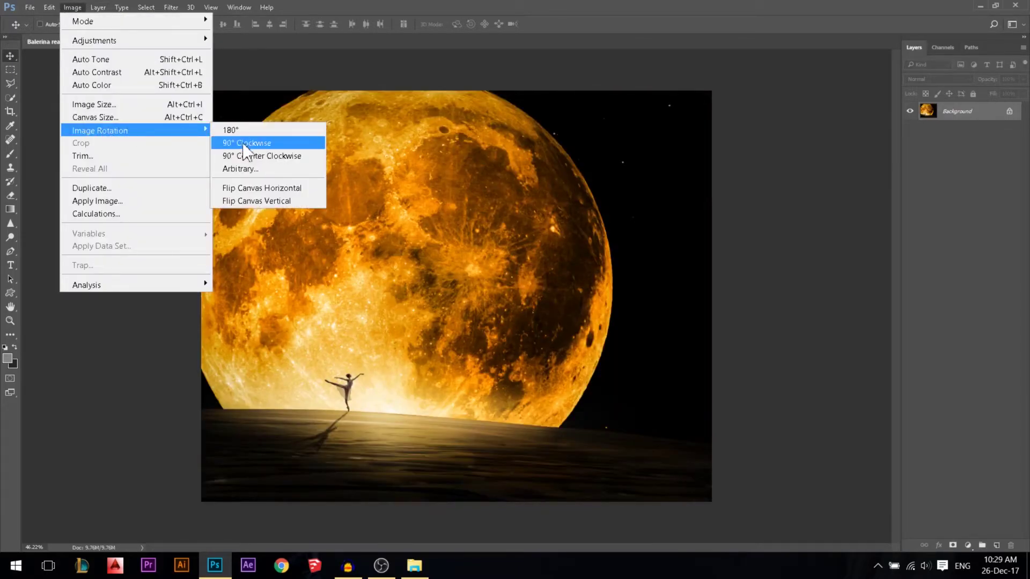
pyautogui.click(275, 188)
pyautogui.click(72, 7)
pyautogui.moveTo(150, 132)
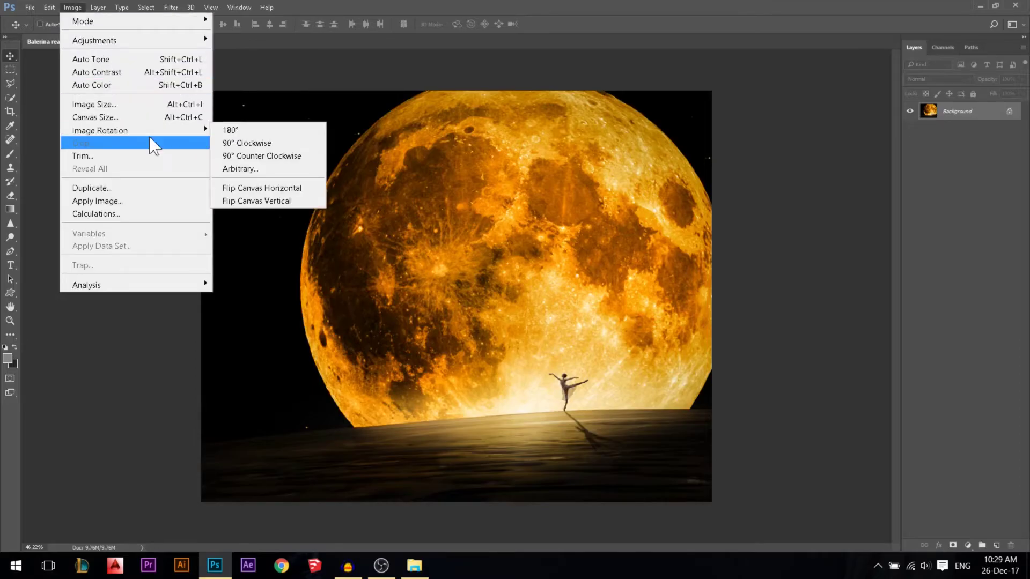
pyautogui.click(253, 199)
pyautogui.click(73, 7)
pyautogui.moveTo(131, 131)
pyautogui.click(274, 188)
pyautogui.click(72, 7)
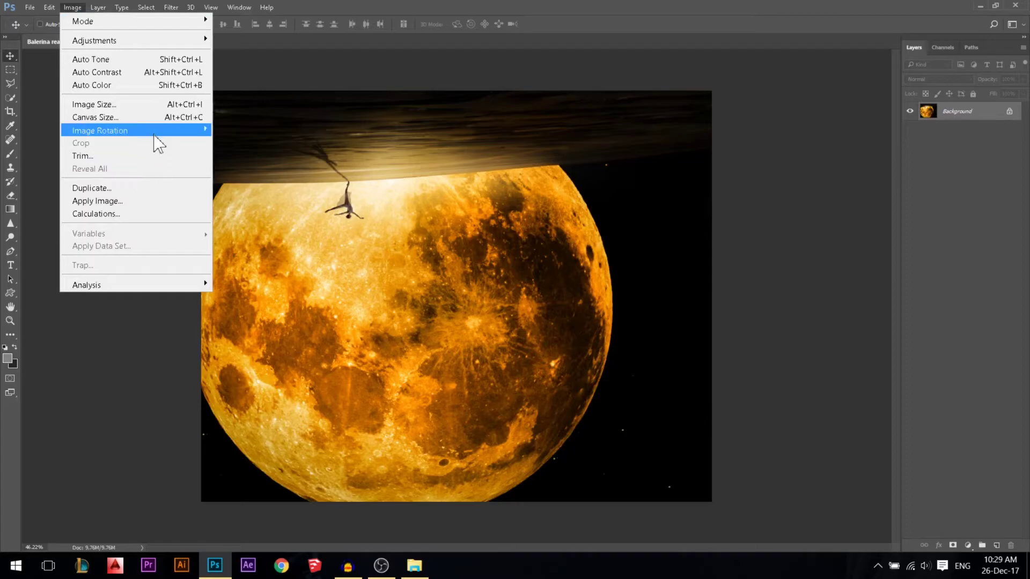
pyautogui.moveTo(182, 131)
pyautogui.click(262, 200)
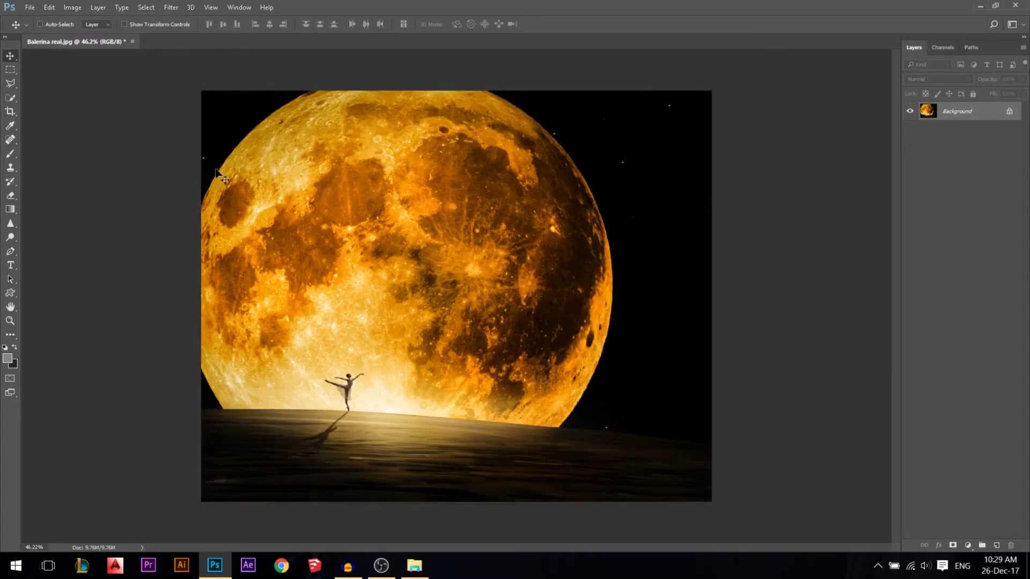
pyautogui.click(72, 7)
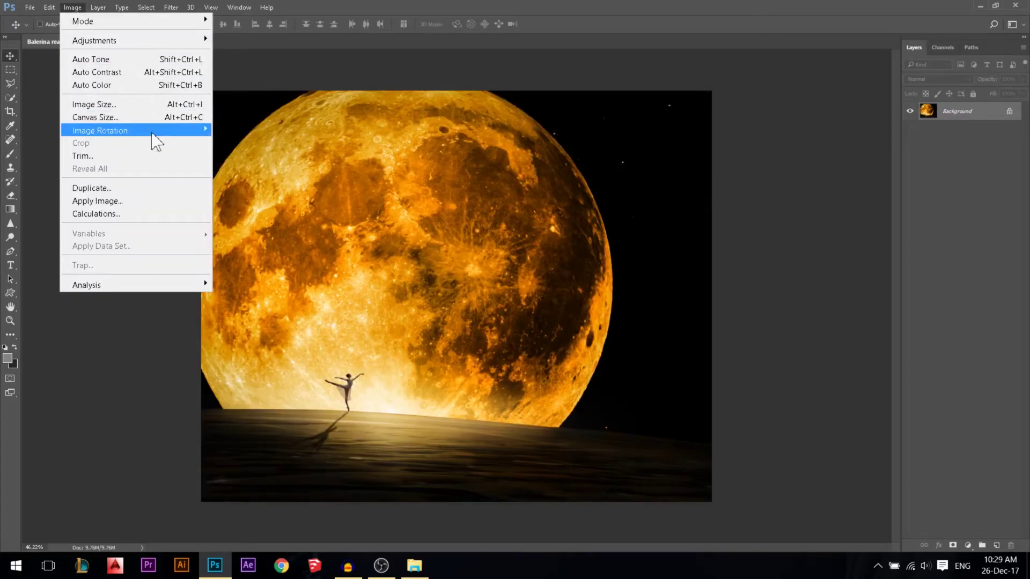
pyautogui.moveTo(152, 134)
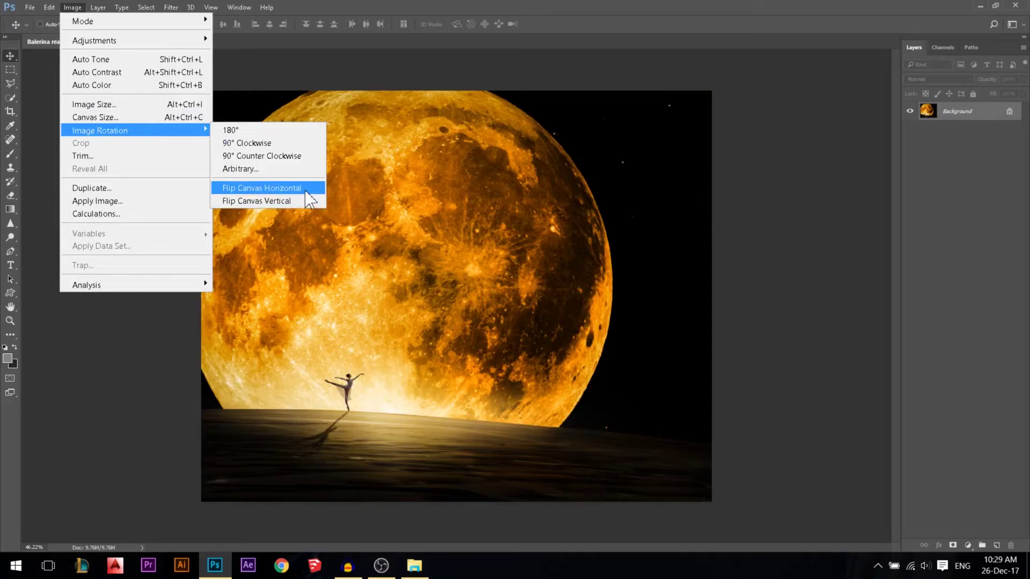
pyautogui.click(305, 189)
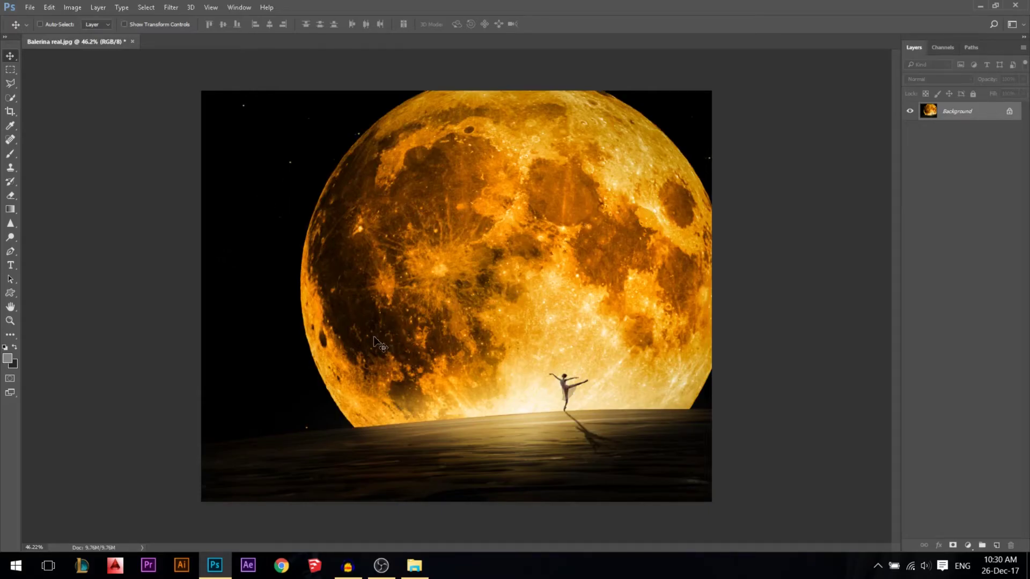
pyautogui.hotkey('ctrl', 'shift', 'h')
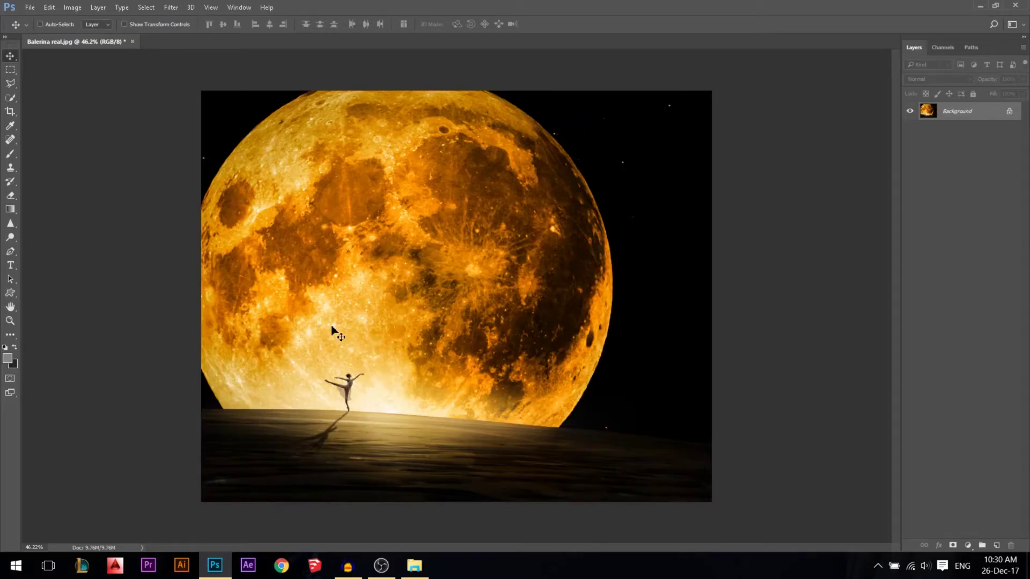
# - With the Crop tool, extend the crop box past the right edge and apply it
pyautogui.click(11, 111)
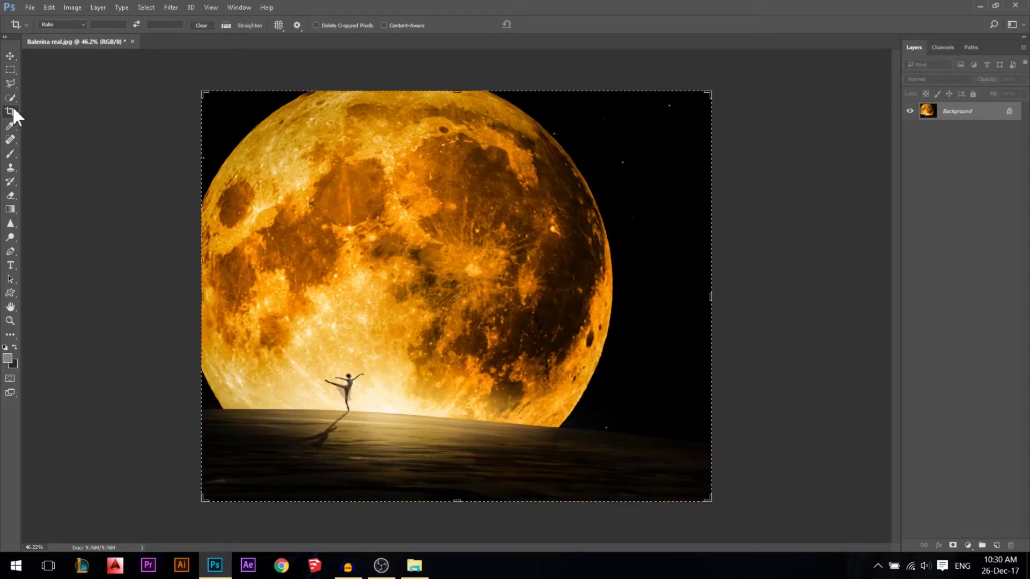
pyautogui.click(69, 8)
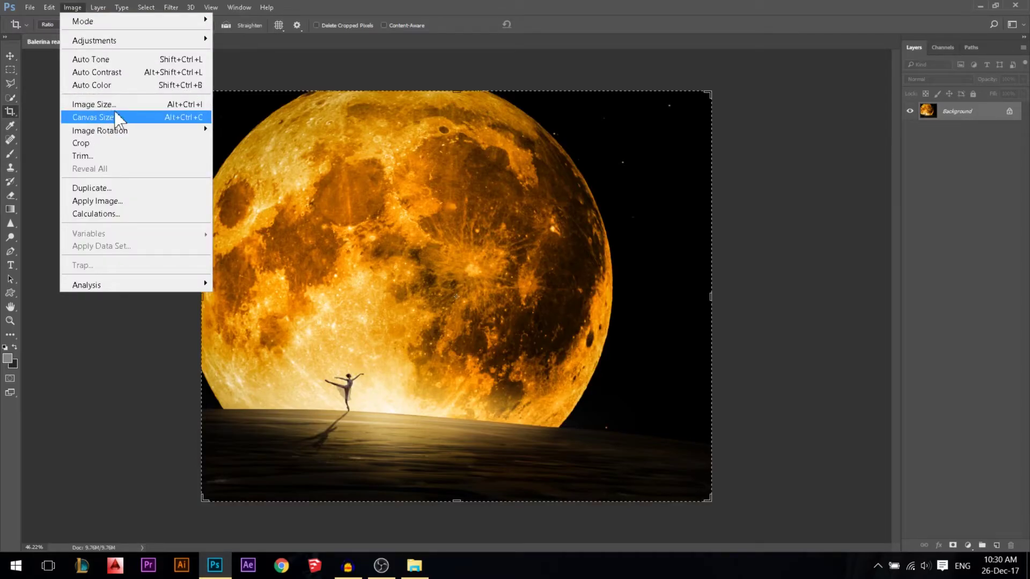
pyautogui.click(806, 159)
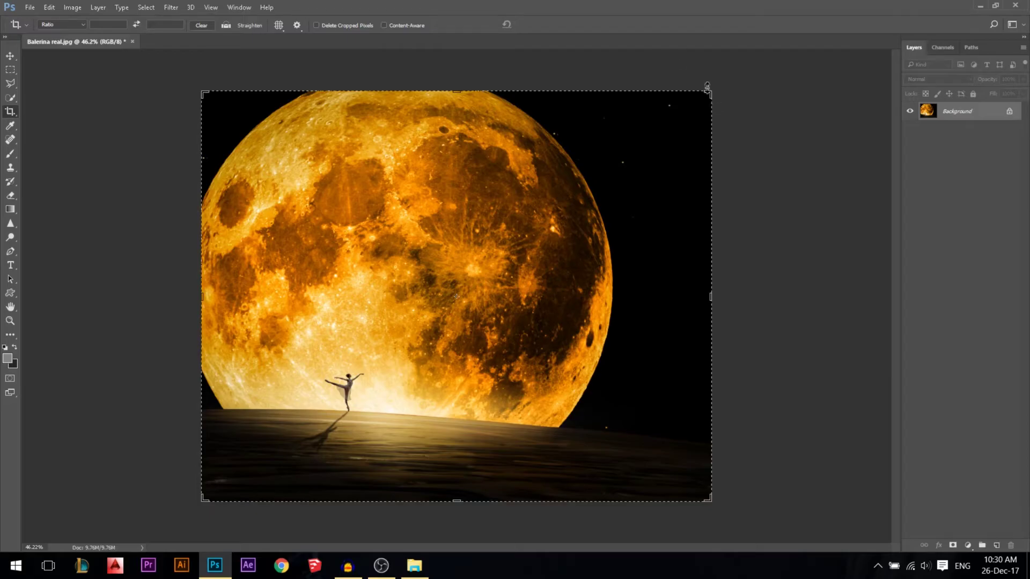
pyautogui.moveTo(719, 307); pyautogui.dragTo(768, 296)
pyautogui.press('Return')
# - Pull the crop's right side back inward and commit the narrower crop
pyautogui.moveTo(770, 291); pyautogui.dragTo(711, 296)
pyautogui.click(543, 23)
pyautogui.click(603, 289)
pyautogui.click(543, 23)
pyautogui.click(591, 301)
pyautogui.click(542, 24)
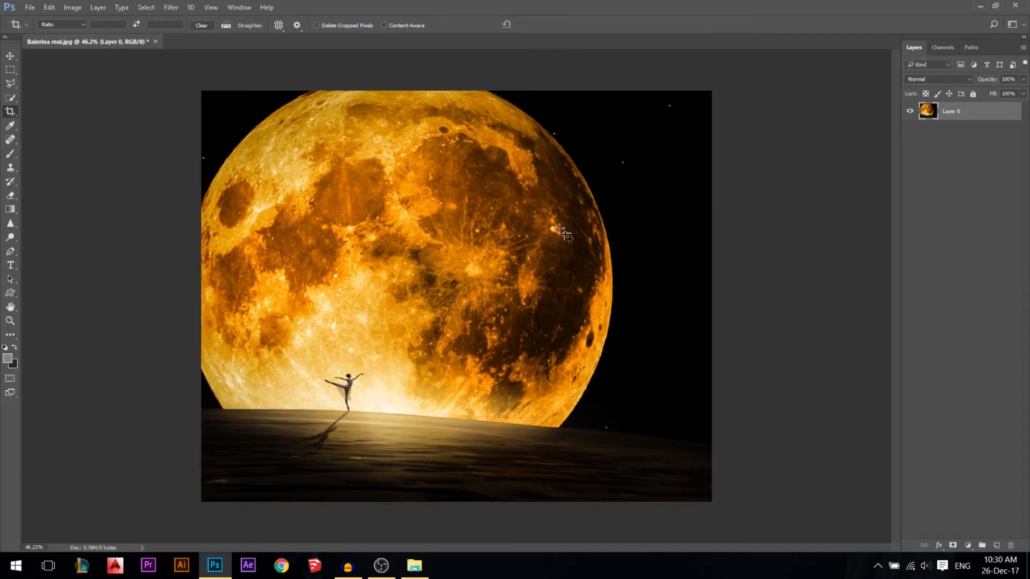
# - Shrink the crop from its top-right corner and commit the tighter landscape frame
pyautogui.click(703, 147)
pyautogui.moveTo(711, 94); pyautogui.dragTo(670, 148)
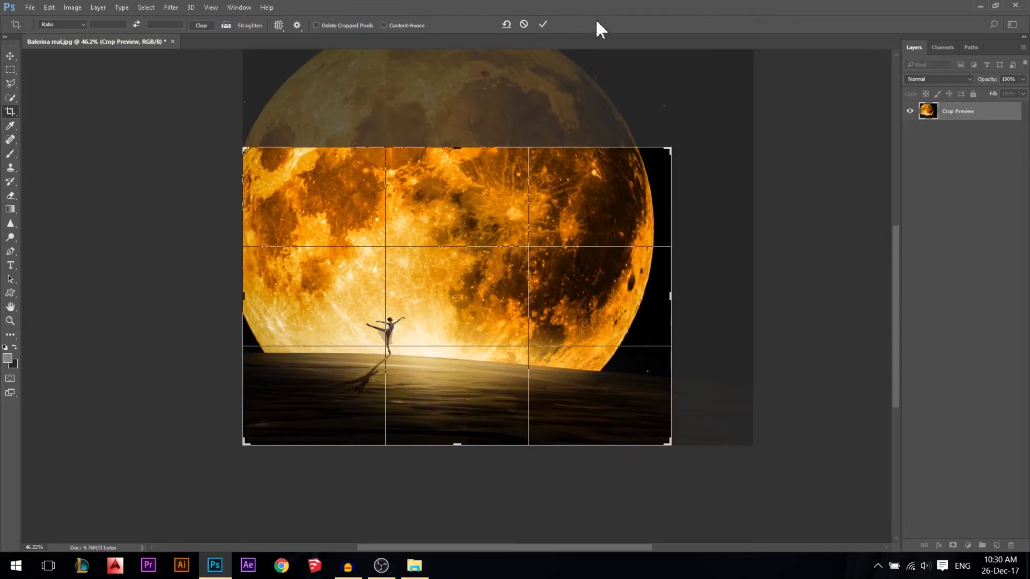
pyautogui.click(543, 24)
pyautogui.click(458, 98)
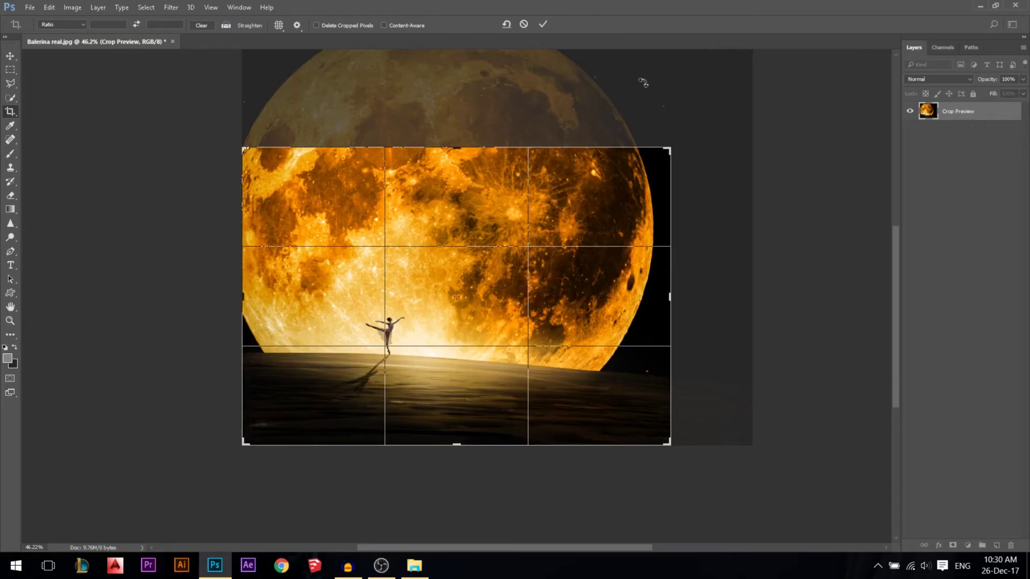
pyautogui.click(543, 24)
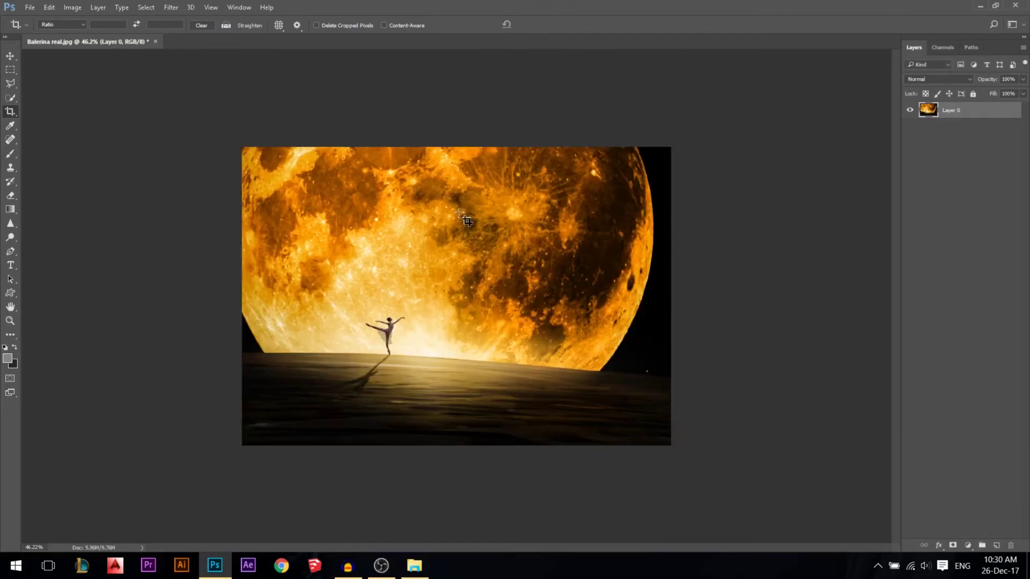
pyautogui.click(458, 214)
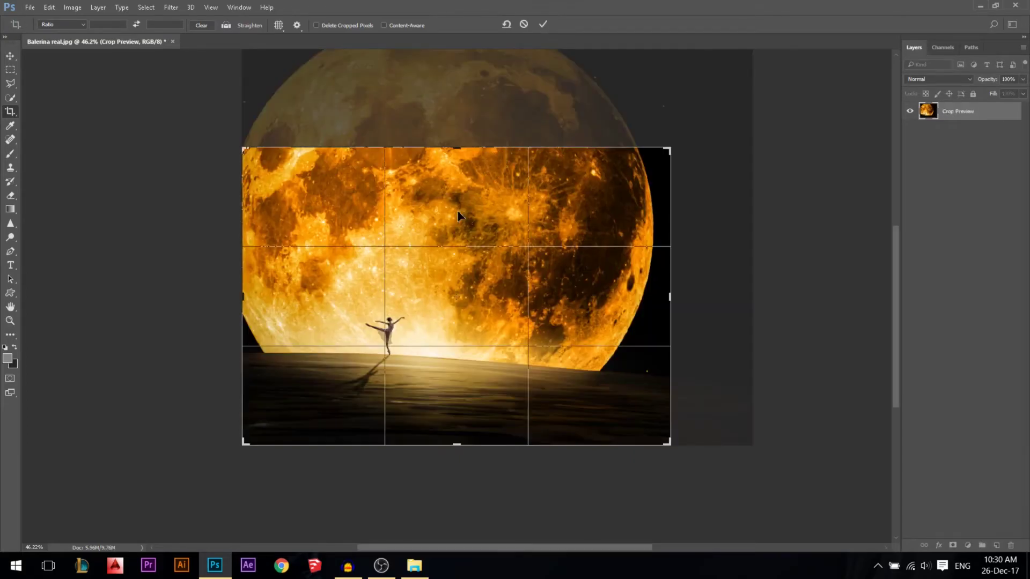
# - Turn on Delete Cropped Pixels, cancel an enlarged crop with Esc, and return to Move
pyautogui.click(342, 26)
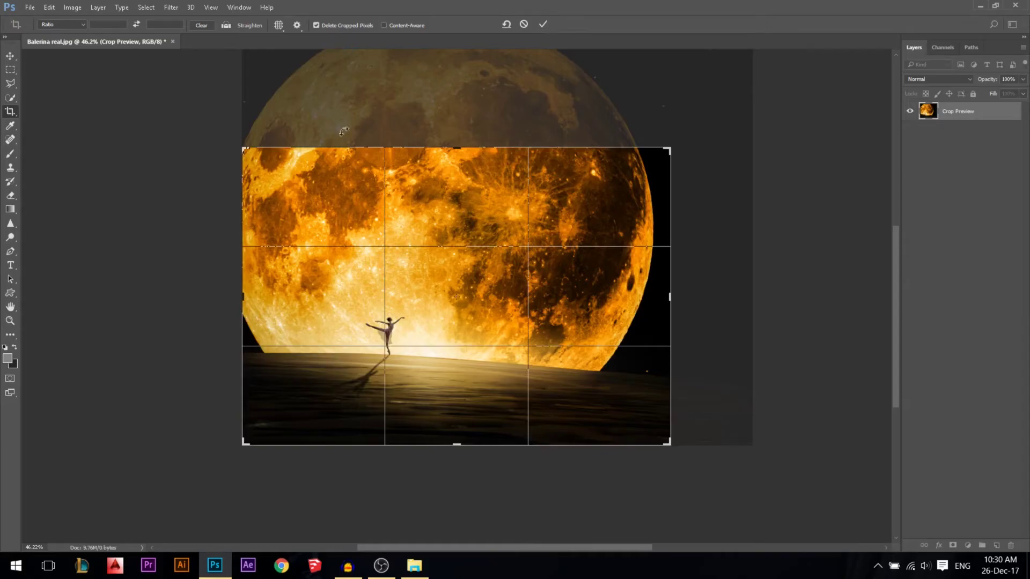
pyautogui.click(542, 24)
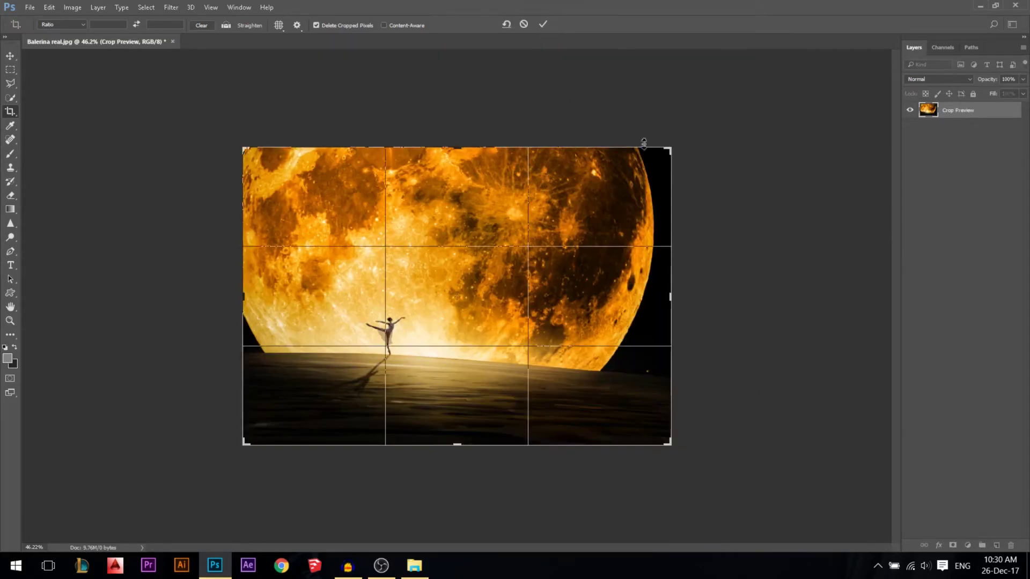
pyautogui.moveTo(686, 123); pyautogui.dragTo(739, 44)
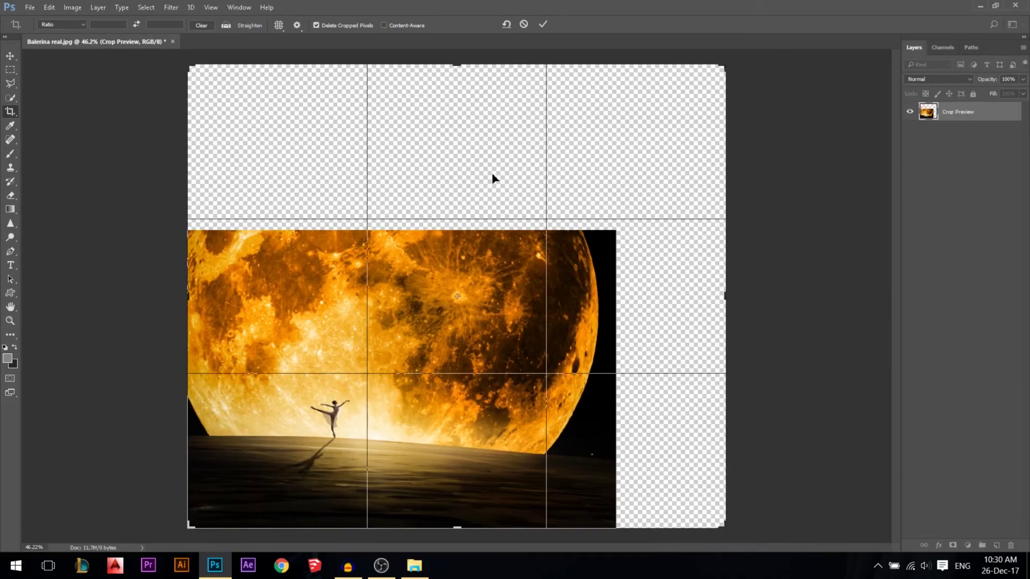
pyautogui.press('Escape')
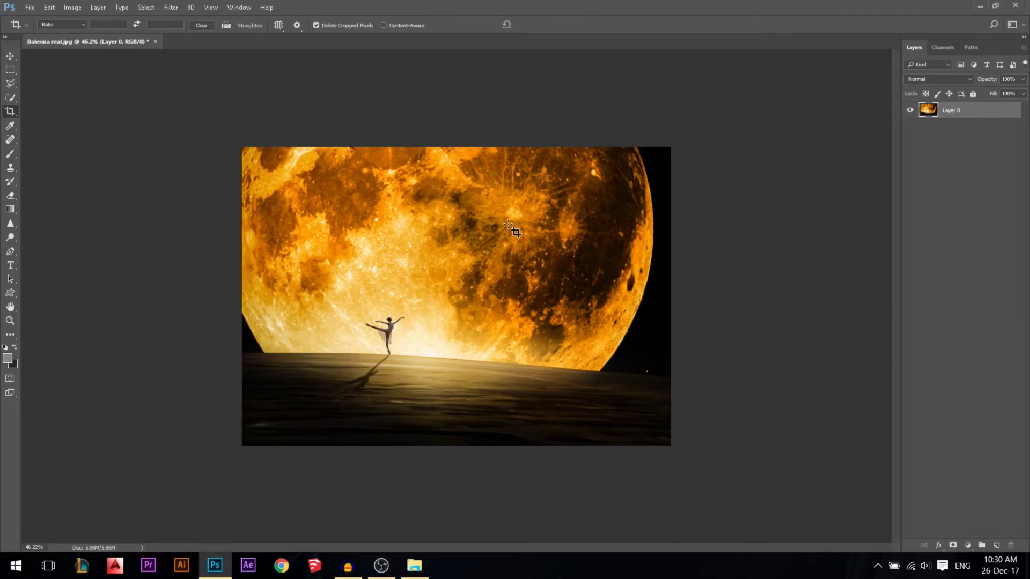
pyautogui.press('ctrl')
pyautogui.click(10, 56)
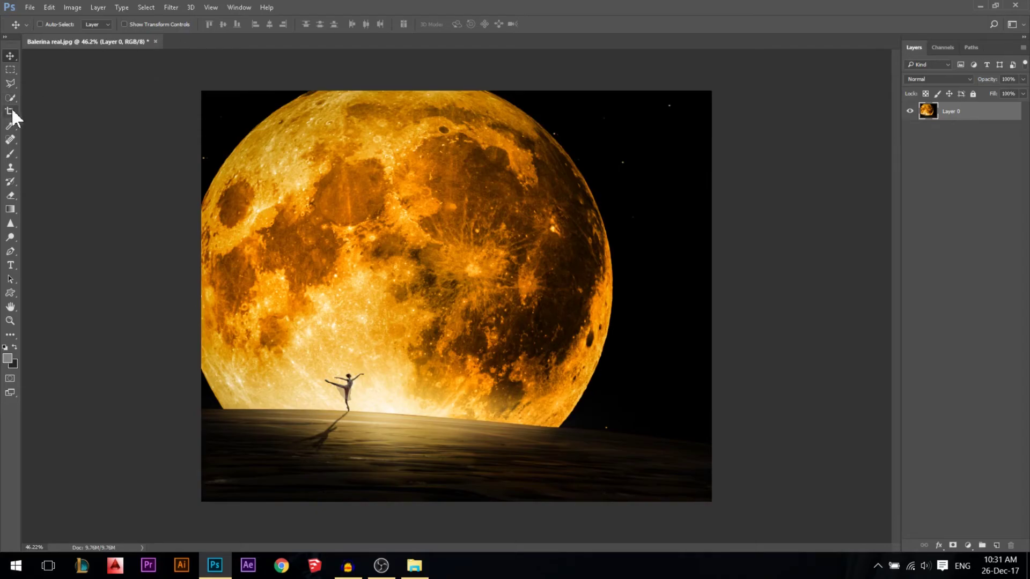
pyautogui.press('c')
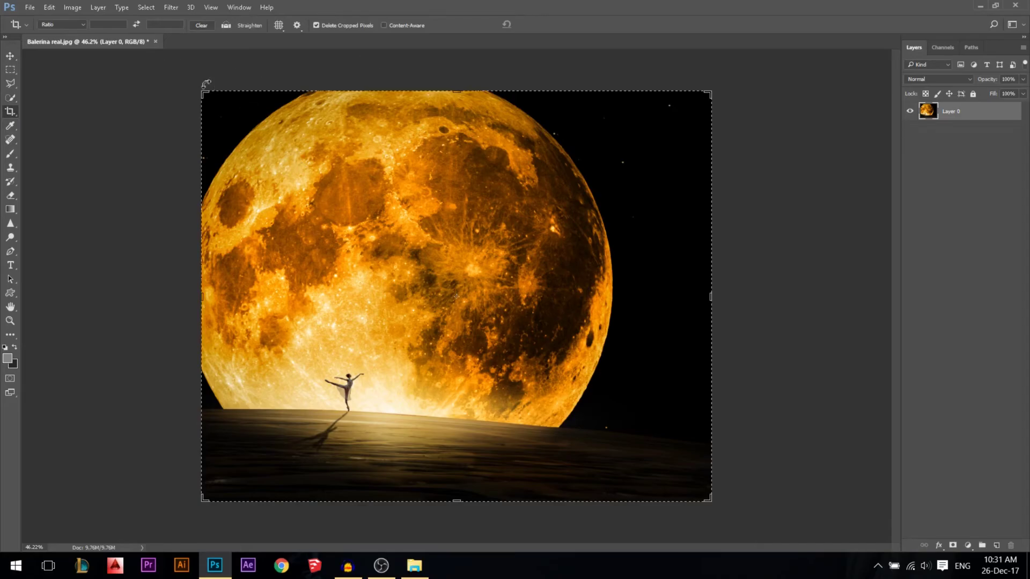
pyautogui.click(82, 24)
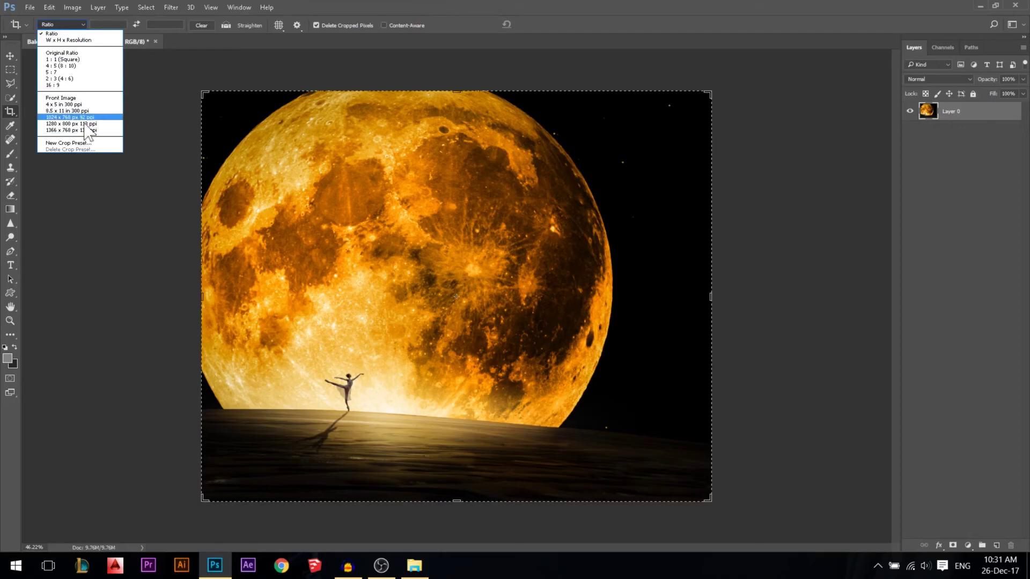
pyautogui.click(61, 85)
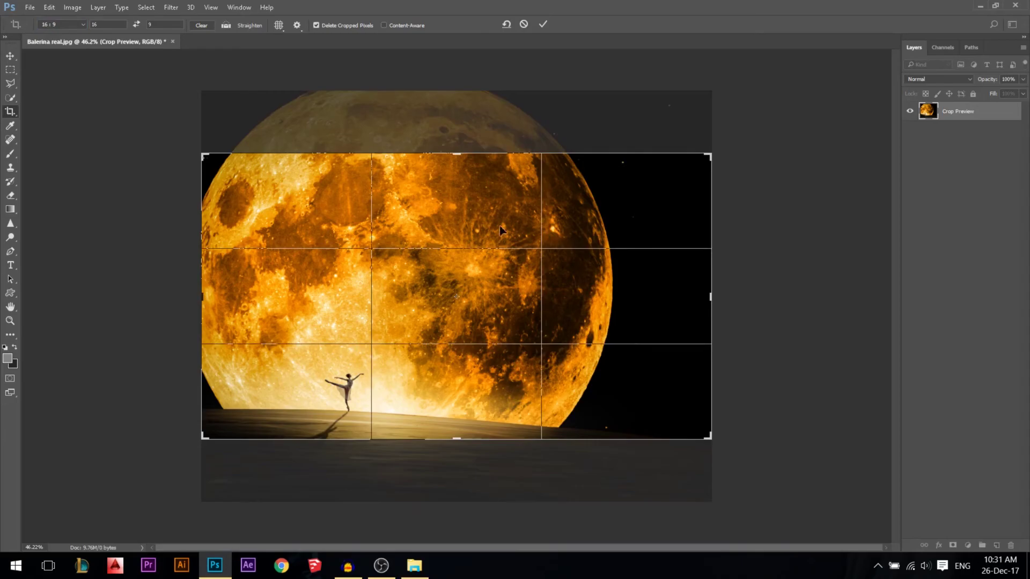
pyautogui.click(65, 25)
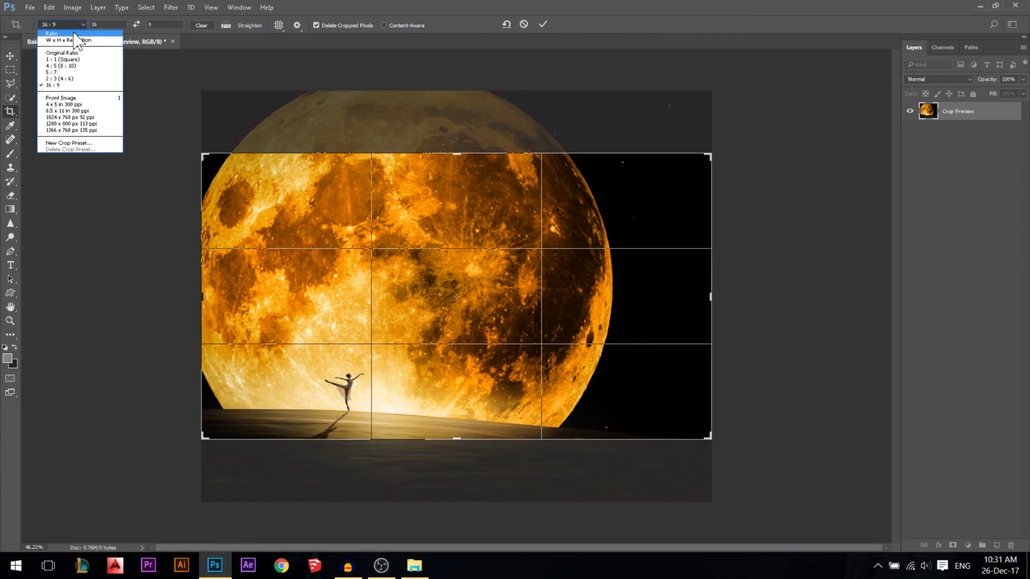
pyautogui.click(68, 31)
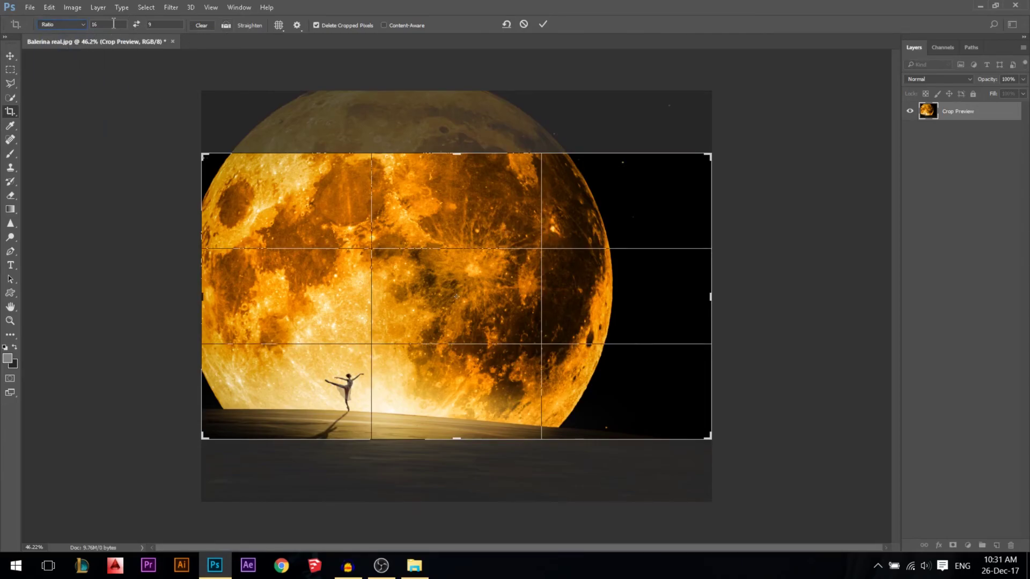
pyautogui.moveTo(109, 25); pyautogui.dragTo(70, 31)
pyautogui.write('4')
pyautogui.doubleClick(158, 24)
pyautogui.write('3')
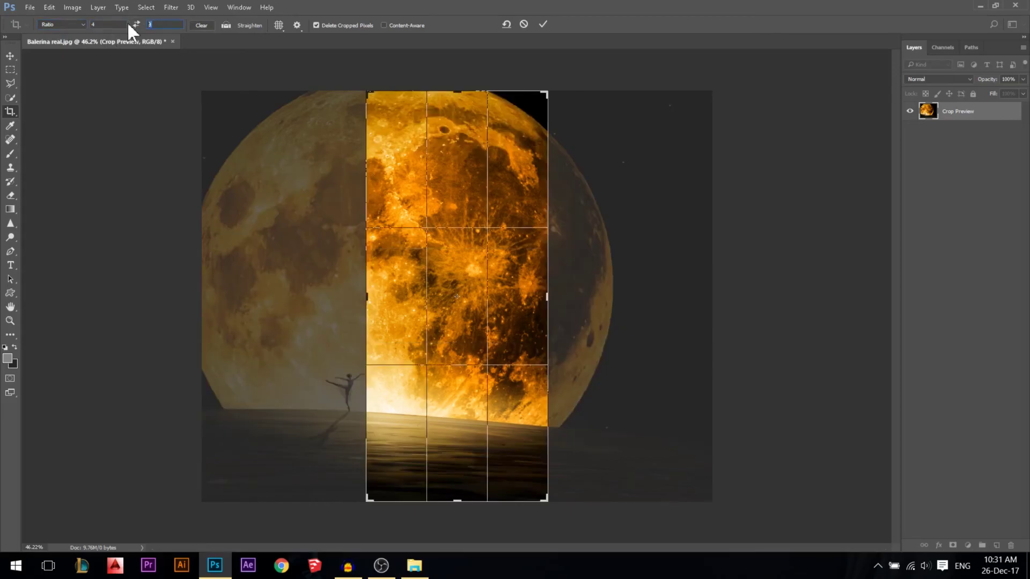
pyautogui.write('5')
pyautogui.moveTo(461, 244); pyautogui.dragTo(478, 247)
pyautogui.moveTo(617, 304); pyautogui.dragTo(585, 288)
pyautogui.moveTo(409, 299); pyautogui.dragTo(498, 273)
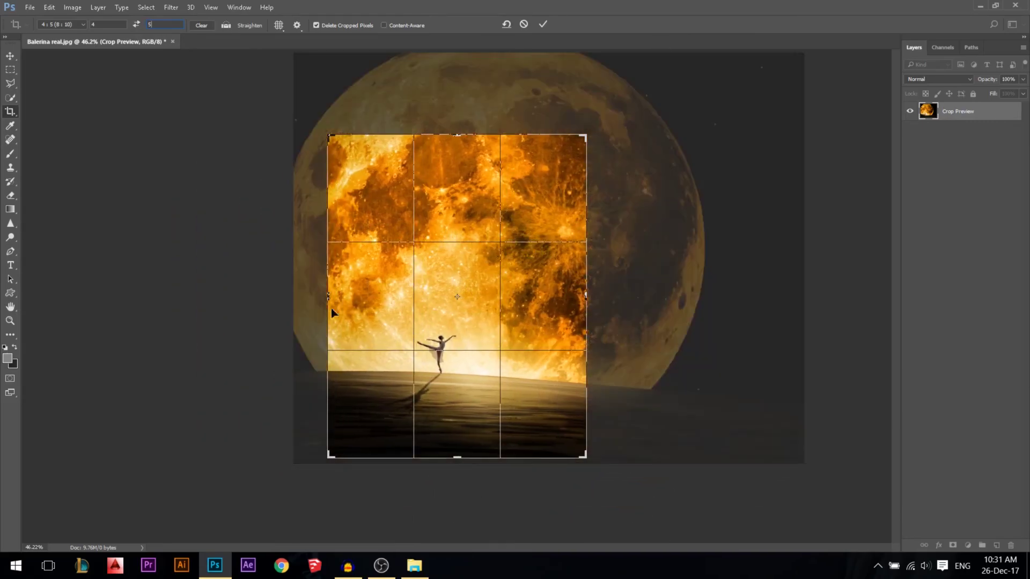
pyautogui.click(543, 24)
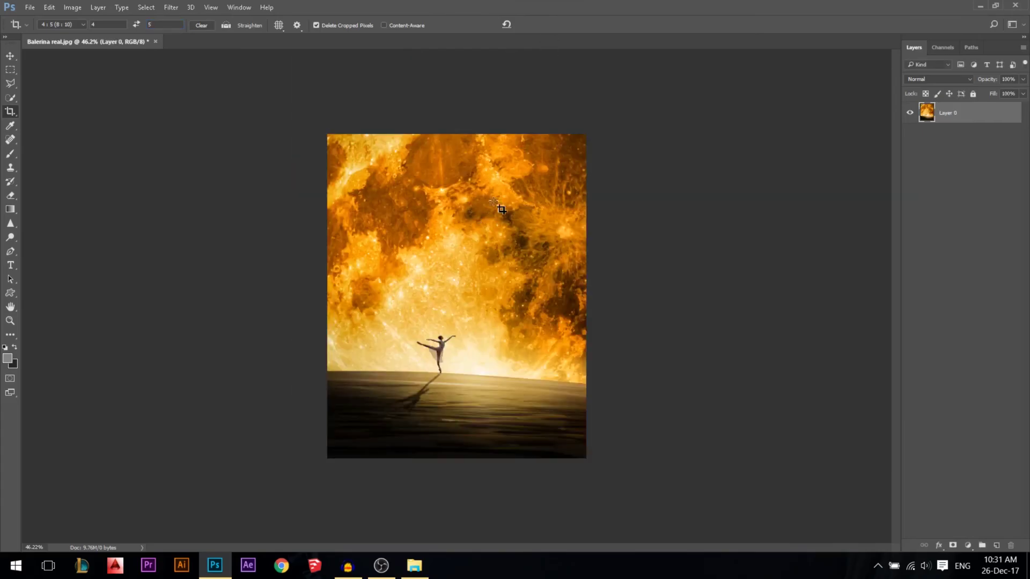
pyautogui.hotkey('ctrl', 'z')
pyautogui.moveTo(465, 290); pyautogui.dragTo(445, 287)
pyautogui.moveTo(289, 296)
pyautogui.mouseDown()
pyautogui.moveTo(257, 300)
pyautogui.moveTo(299, 304)
pyautogui.mouseUp()
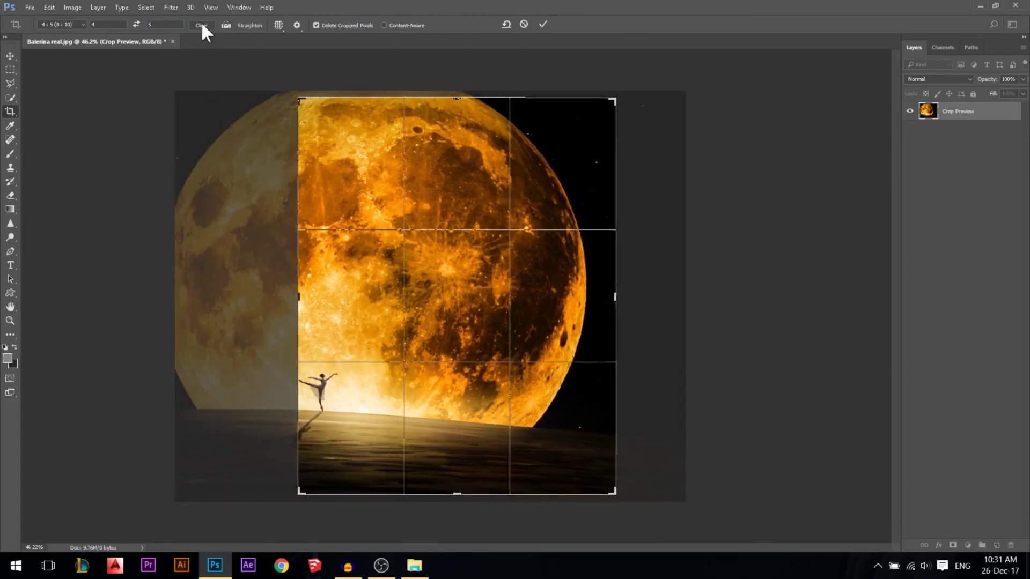
pyautogui.click(202, 26)
pyautogui.moveTo(306, 305); pyautogui.dragTo(234, 298)
pyautogui.moveTo(684, 299); pyautogui.dragTo(710, 293)
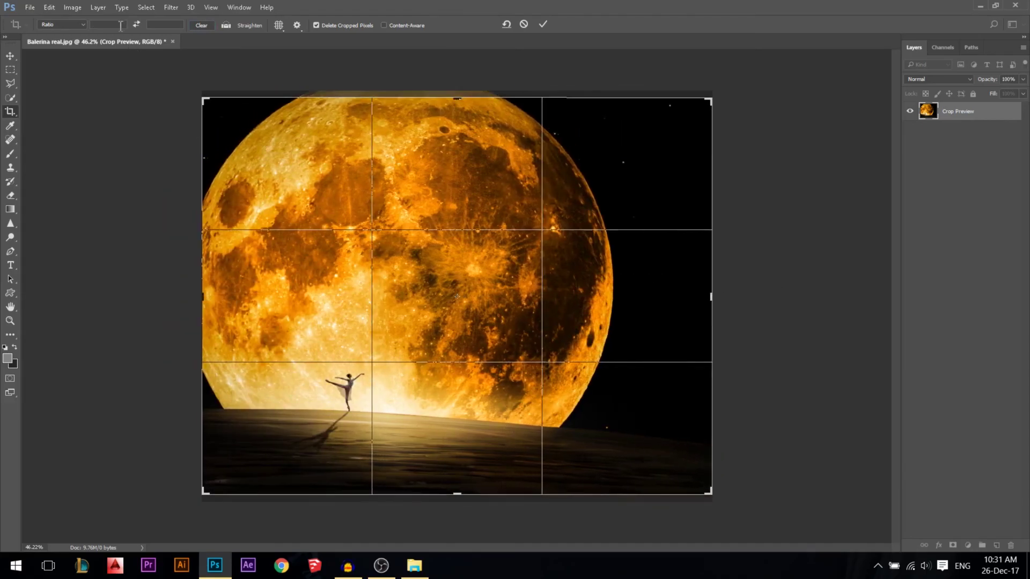
pyautogui.moveTo(453, 102); pyautogui.dragTo(455, 95)
pyautogui.moveTo(456, 501); pyautogui.dragTo(457, 504)
pyautogui.click(543, 24)
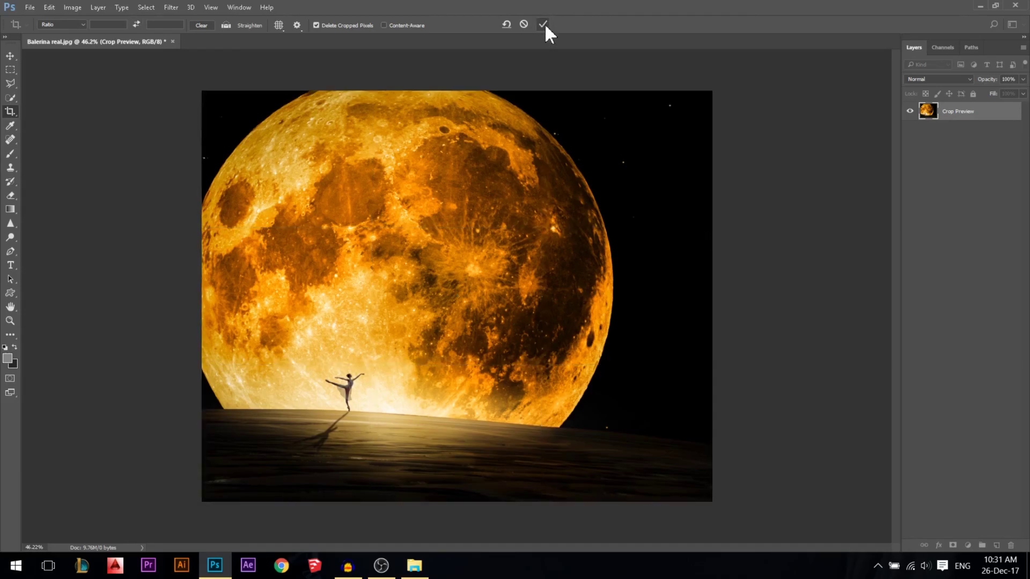